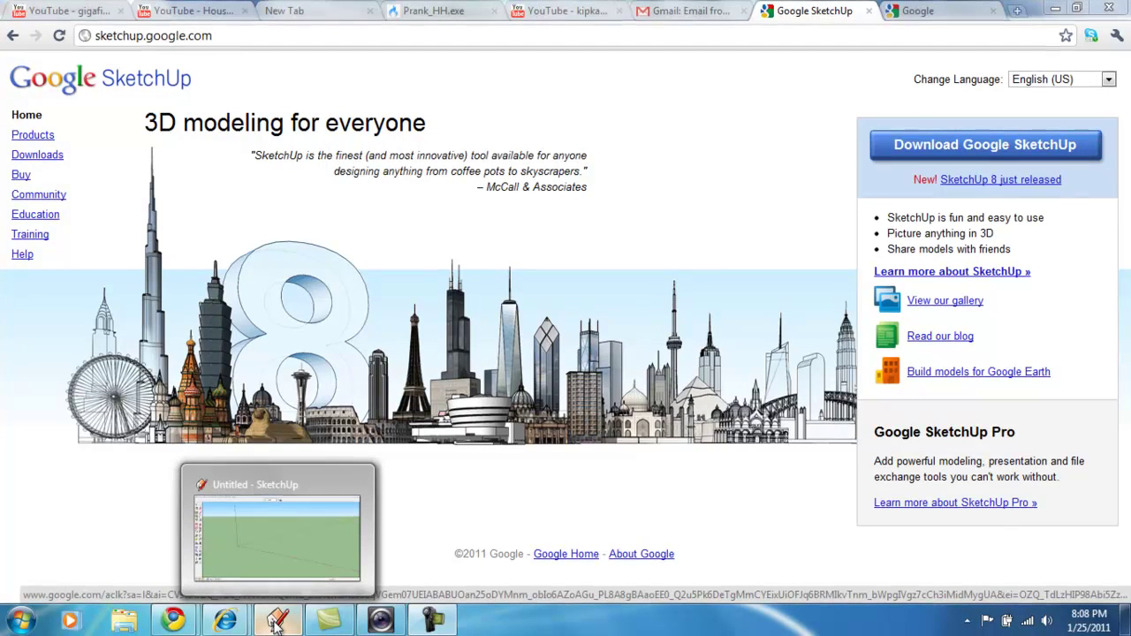
Switch to the open SketchUp model and check that the Large Tool Set toolbar is enabled.
{"action": "left_click", "coordinate": [276, 624]}
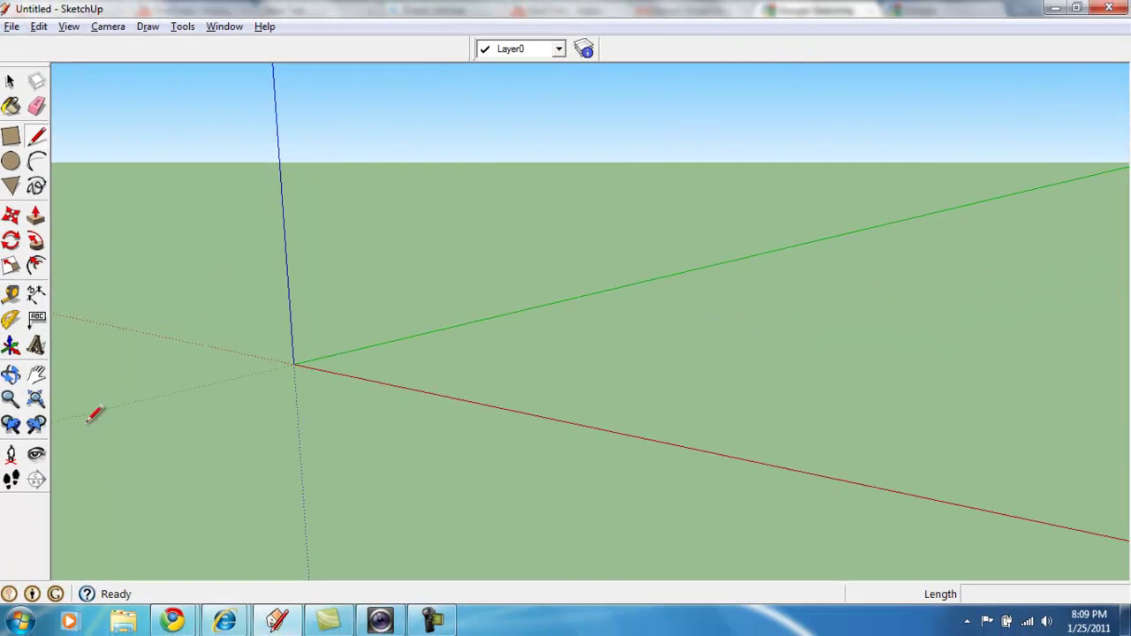
{"action": "left_click", "coordinate": [69, 29]}
{"action": "mouse_move", "coordinate": [94, 45]}
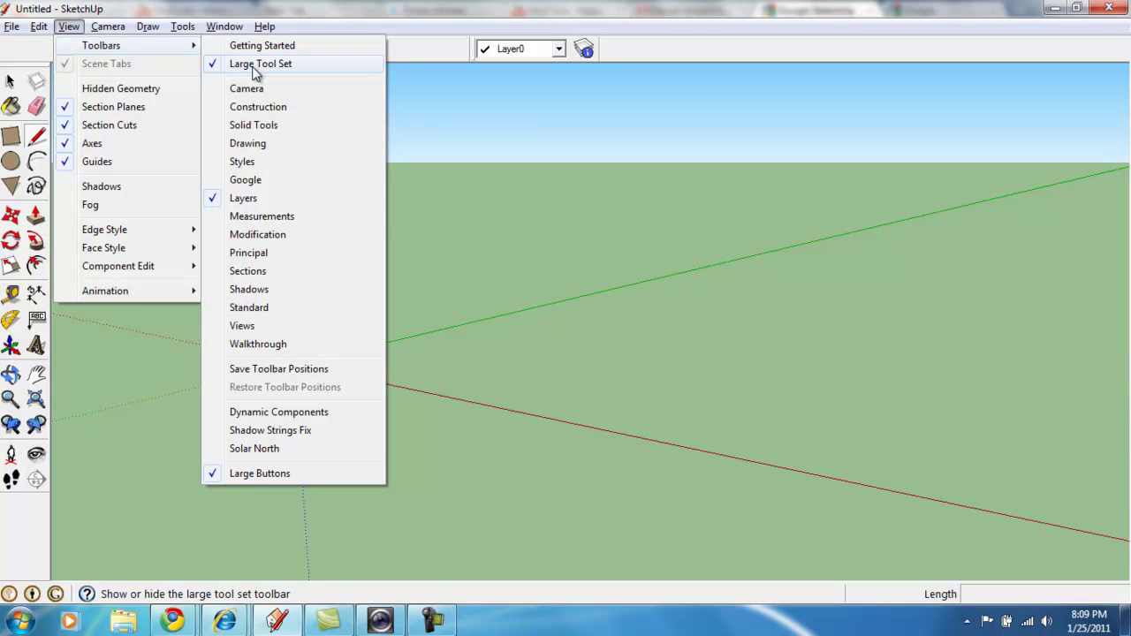
{"action": "left_click", "coordinate": [610, 248]}
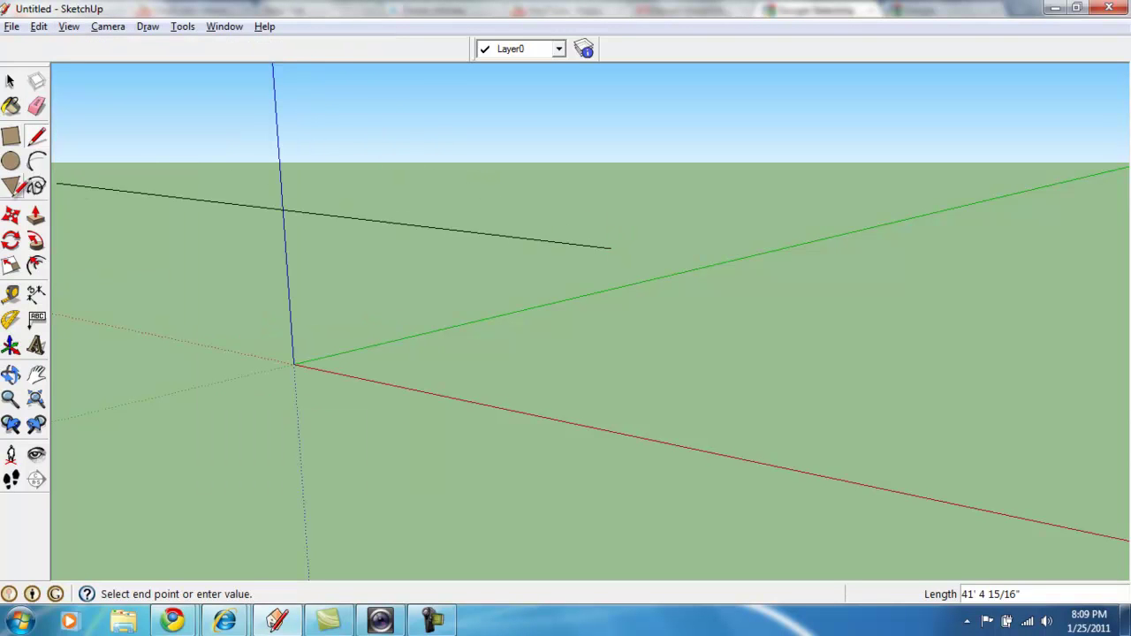
{"action": "left_click", "coordinate": [36, 137]}
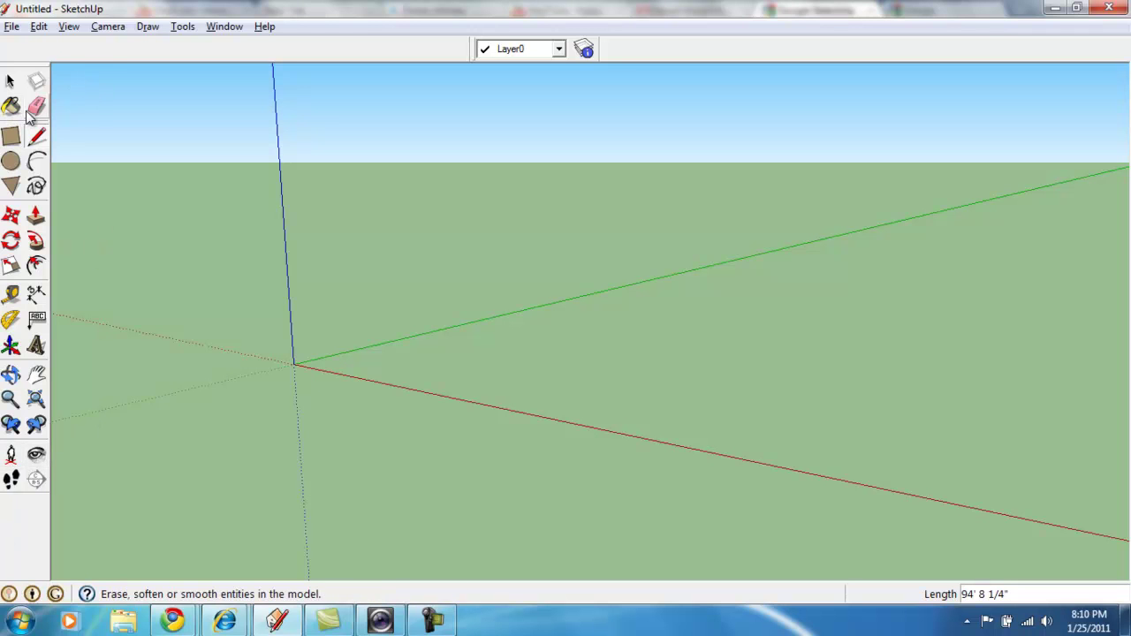
Draw a closed 5' by 5' square on the ground near the green axis with the Line tool.
{"action": "left_click", "coordinate": [37, 136]}
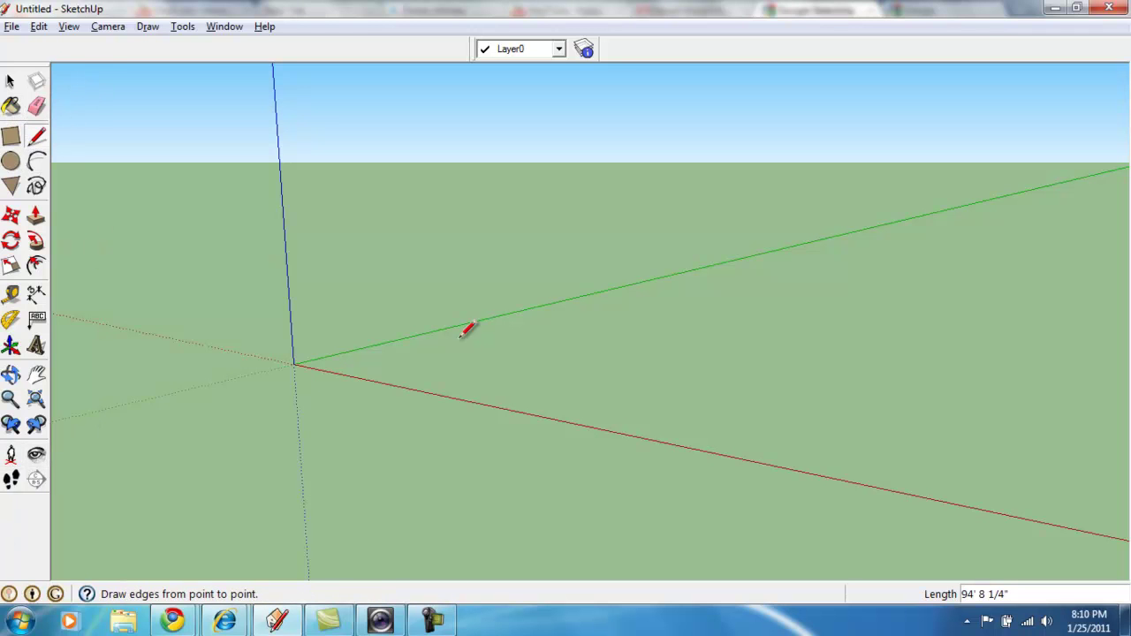
{"action": "left_click", "coordinate": [583, 314]}
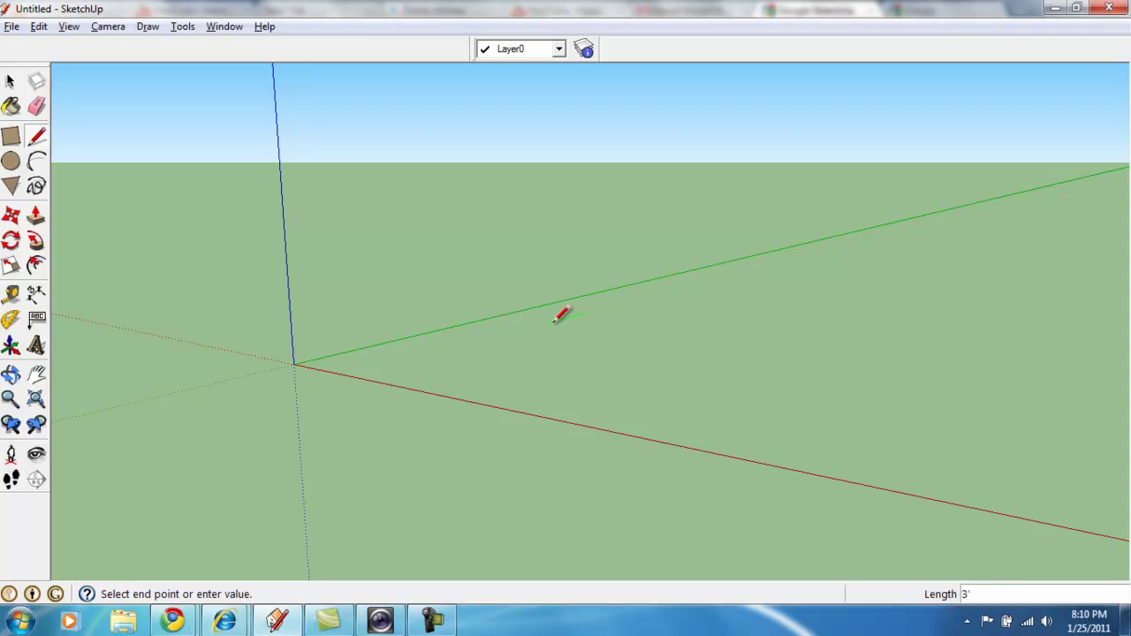
{"action": "left_click", "coordinate": [483, 340]}
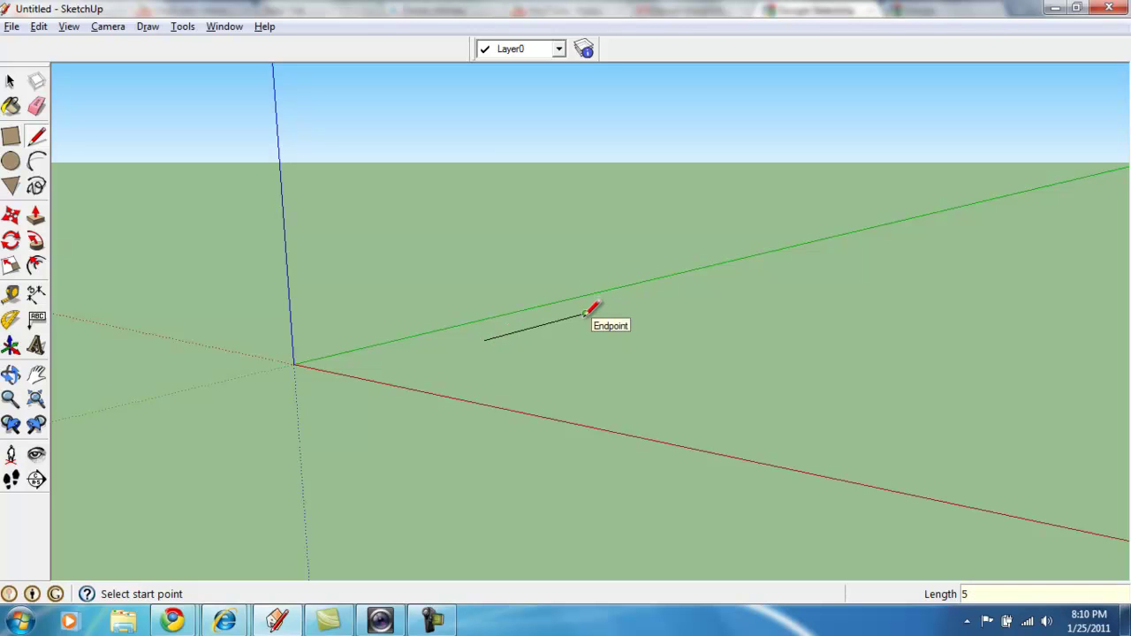
{"action": "key", "text": "ctrl+z"}
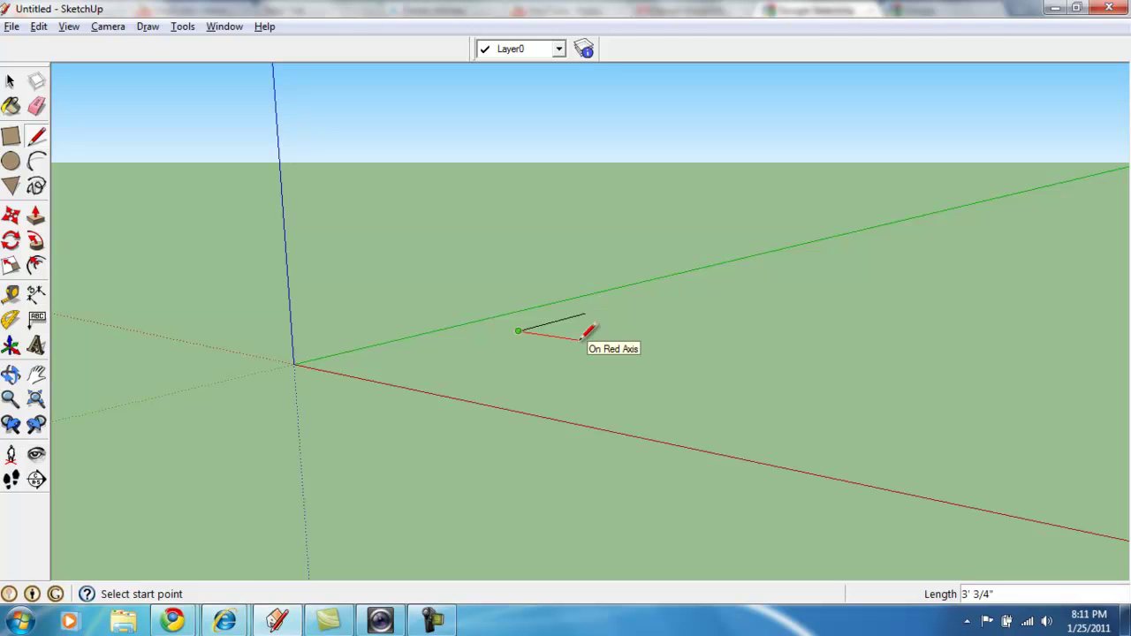
{"action": "left_click", "coordinate": [579, 339]}
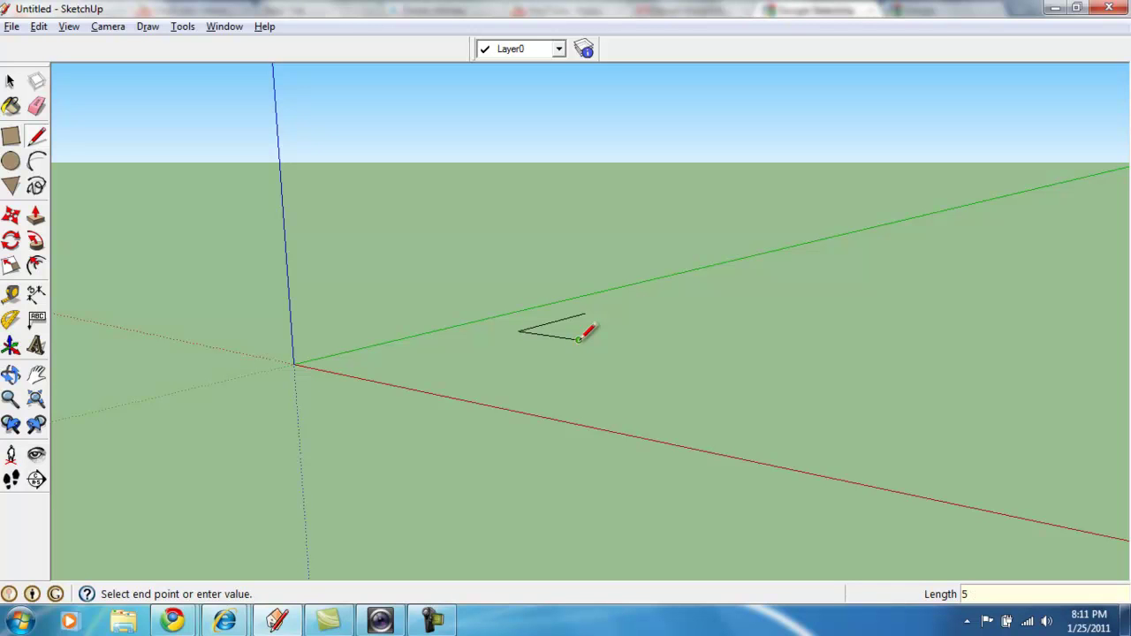
{"action": "left_click", "coordinate": [621, 344]}
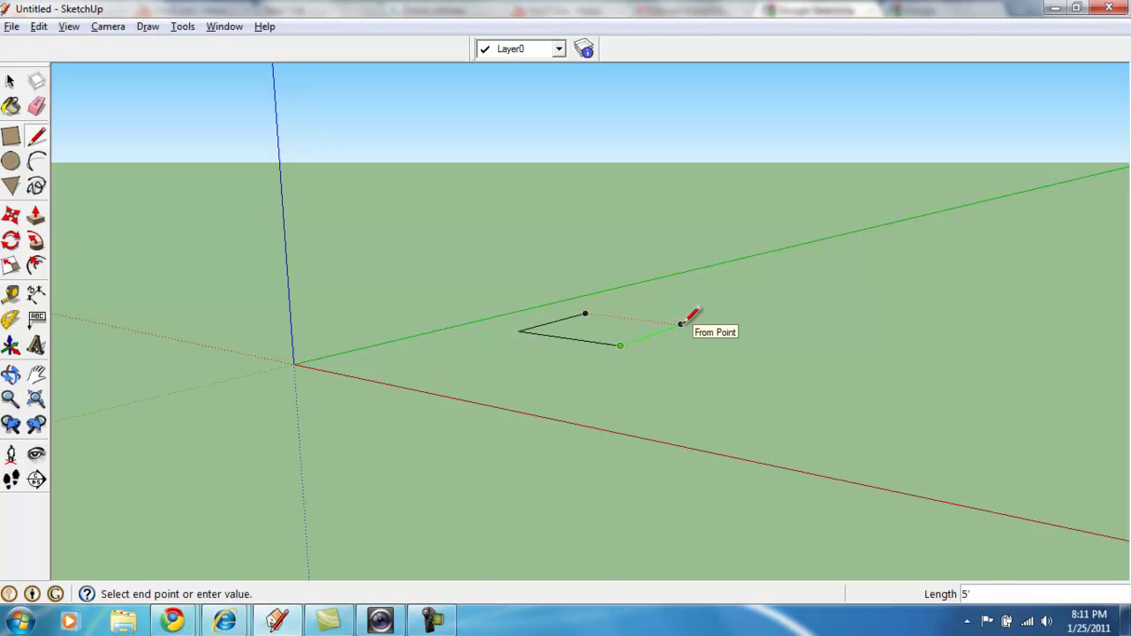
{"action": "left_click", "coordinate": [680, 323]}
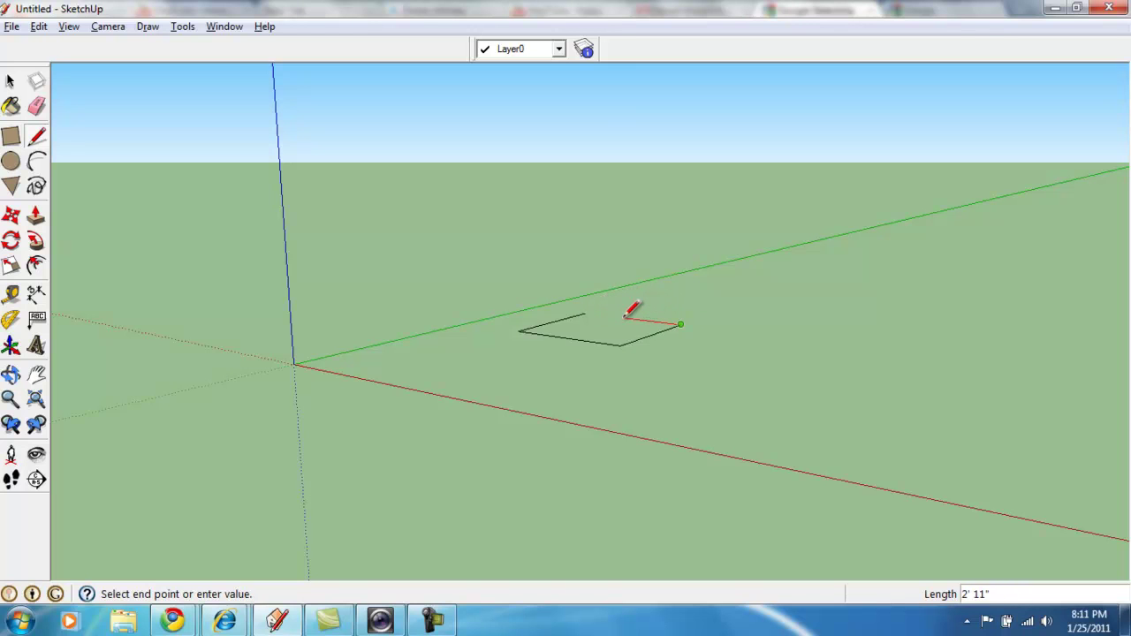
{"action": "left_click", "coordinate": [587, 312]}
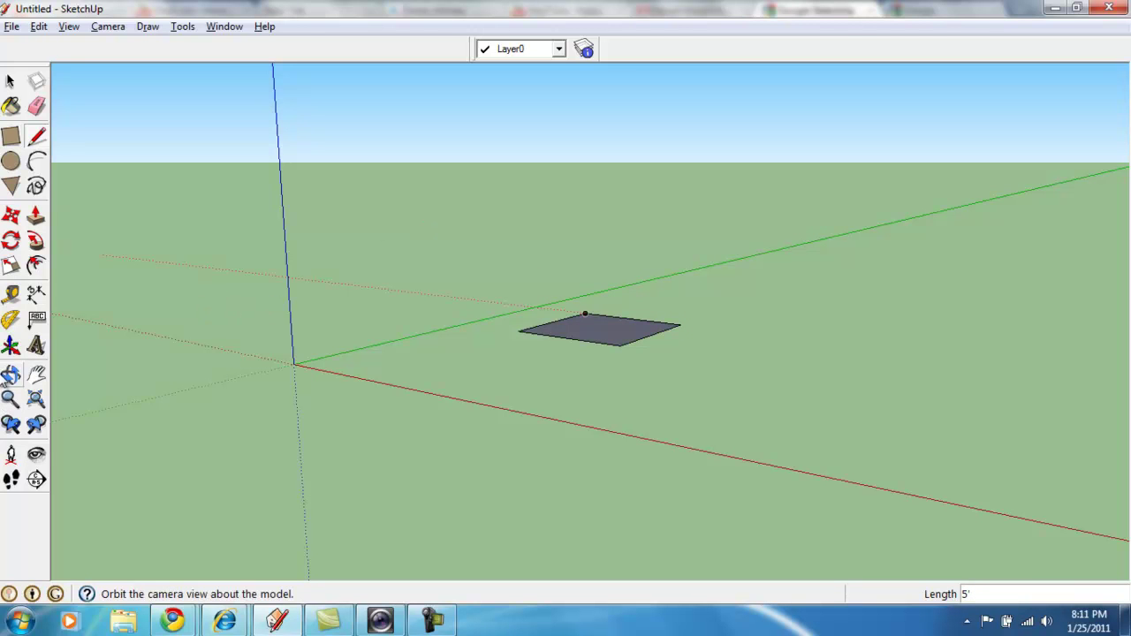
Push/Pull the square face upward into a box 7' high.
{"action": "left_click", "coordinate": [11, 375]}
{"action": "left_click_drag", "start_coordinate": [405, 280], "coordinate": [301, 482]}
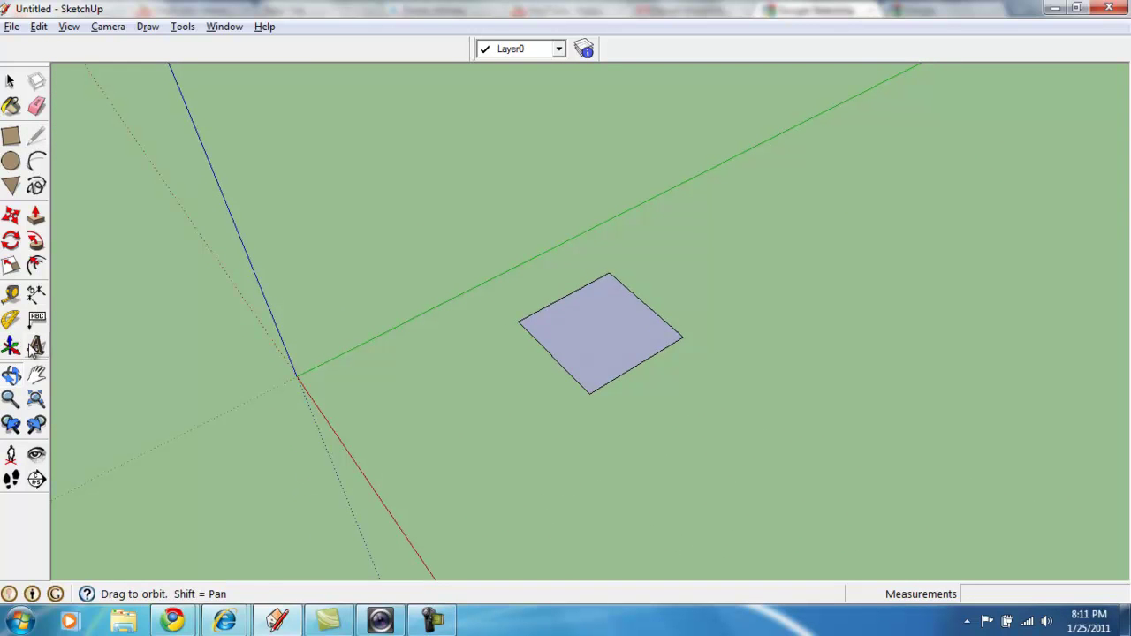
{"action": "left_click", "coordinate": [35, 215]}
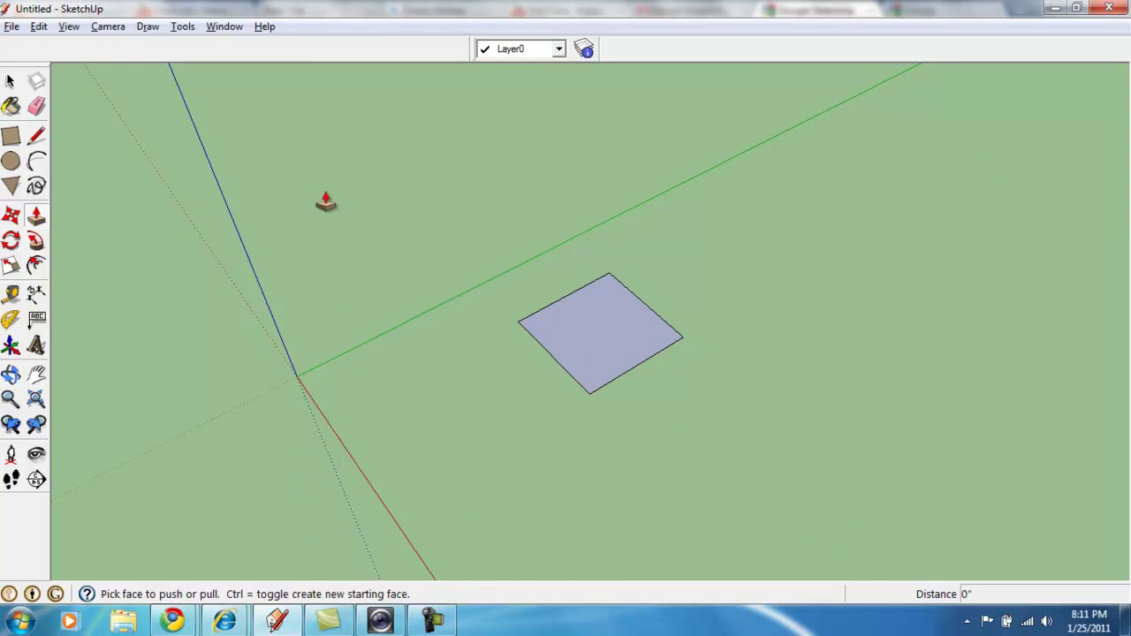
{"action": "left_click_drag", "start_coordinate": [566, 336], "coordinate": [587, 205]}
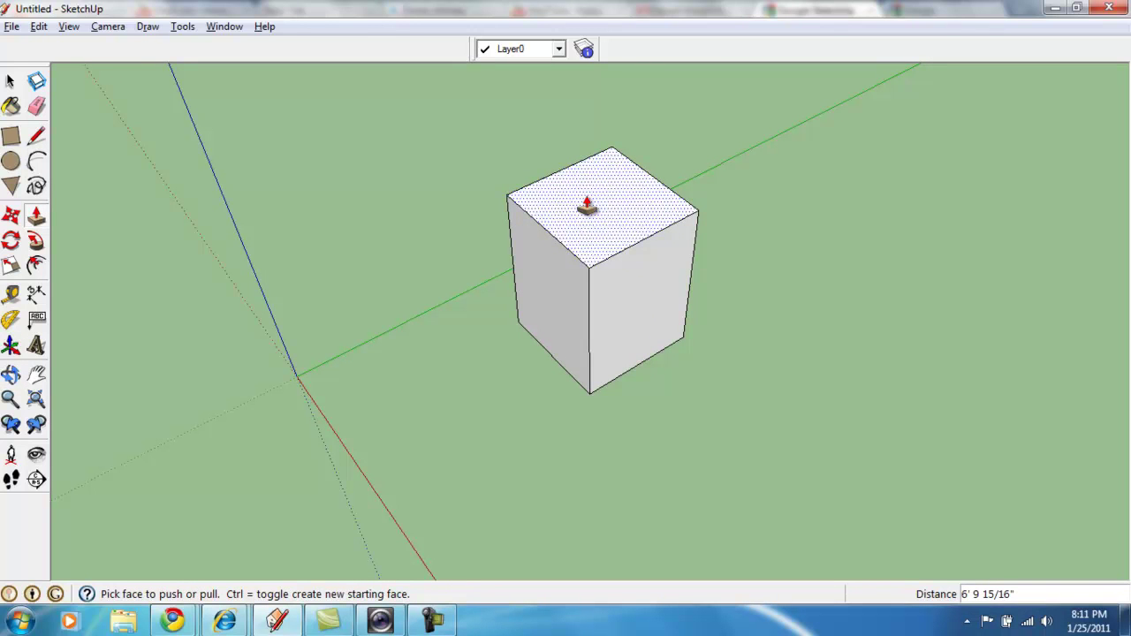
{"action": "key", "text": "Return"}
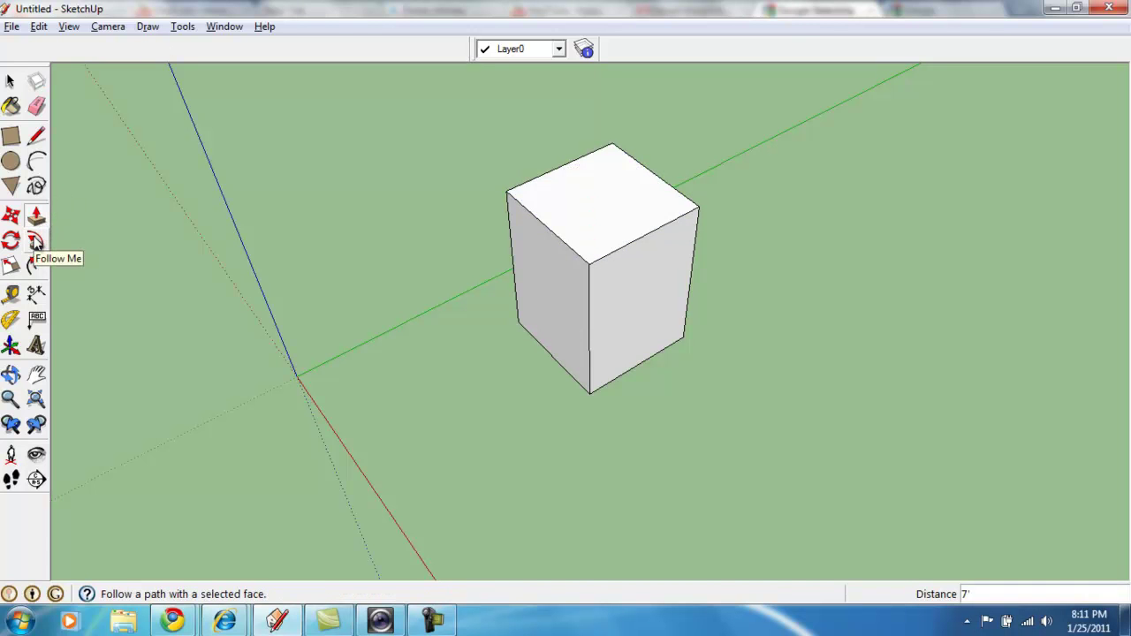
Divide the front face of the box with a vertical and a horizontal line through its edge midpoints.
{"action": "left_click", "coordinate": [11, 375]}
{"action": "left_click_drag", "start_coordinate": [491, 470], "coordinate": [277, 240]}
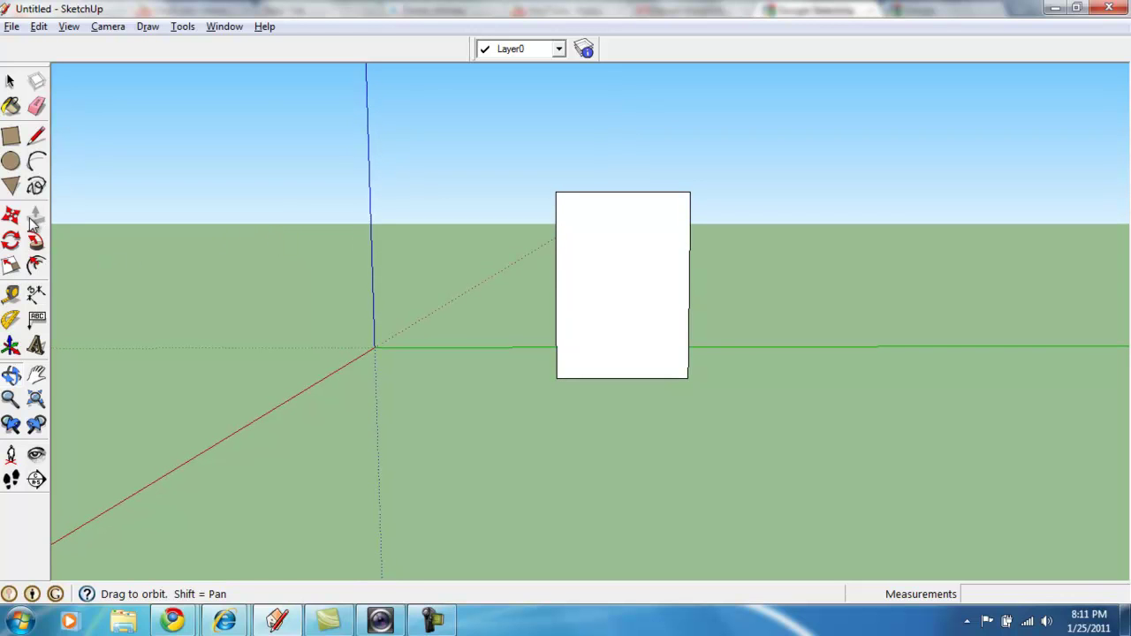
{"action": "left_click", "coordinate": [38, 136]}
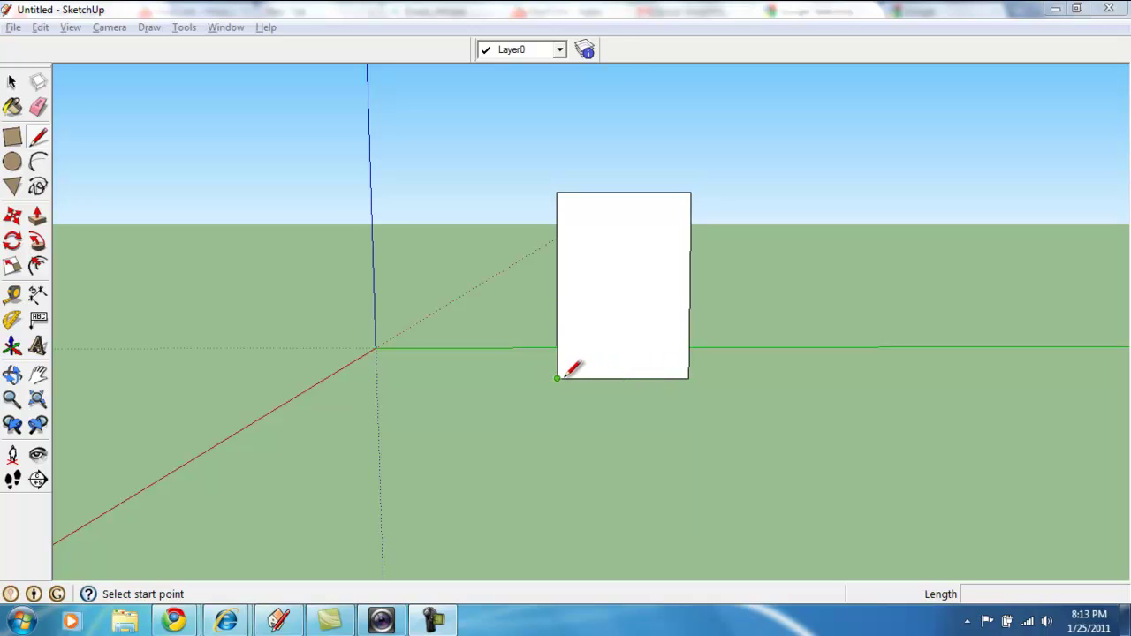
{"action": "left_click", "coordinate": [622, 378]}
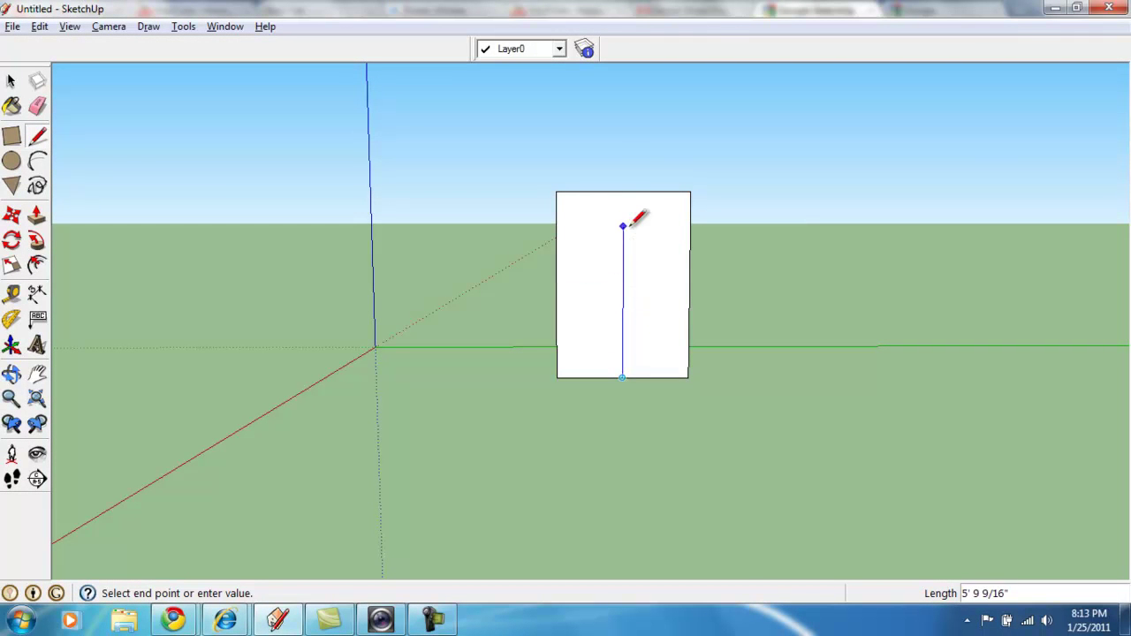
{"action": "left_click", "coordinate": [623, 191]}
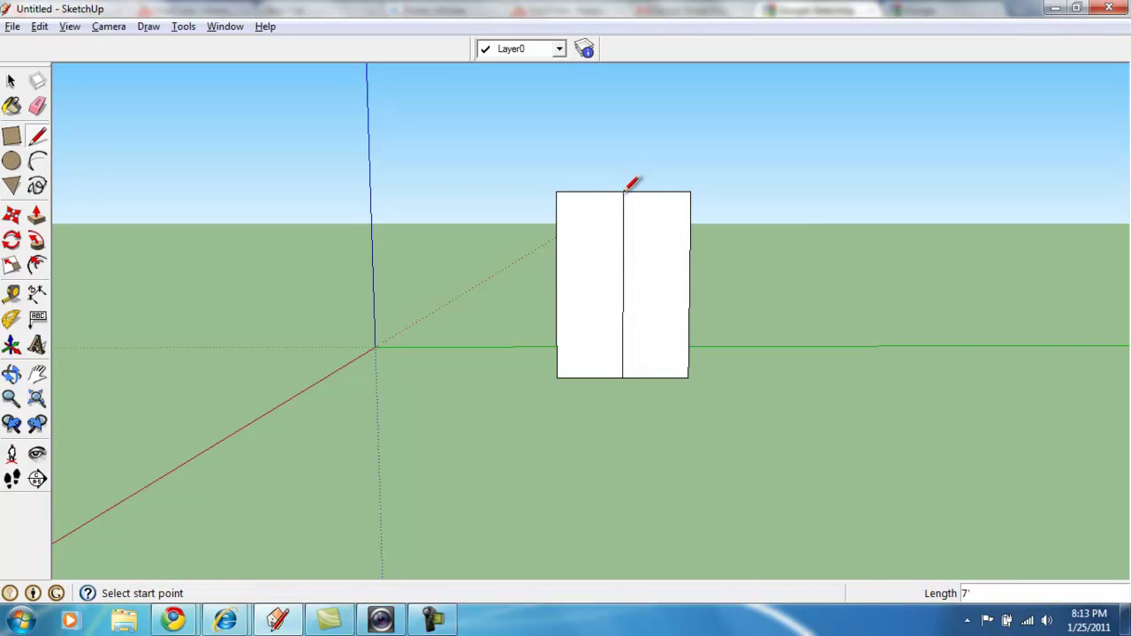
{"action": "left_click", "coordinate": [557, 285]}
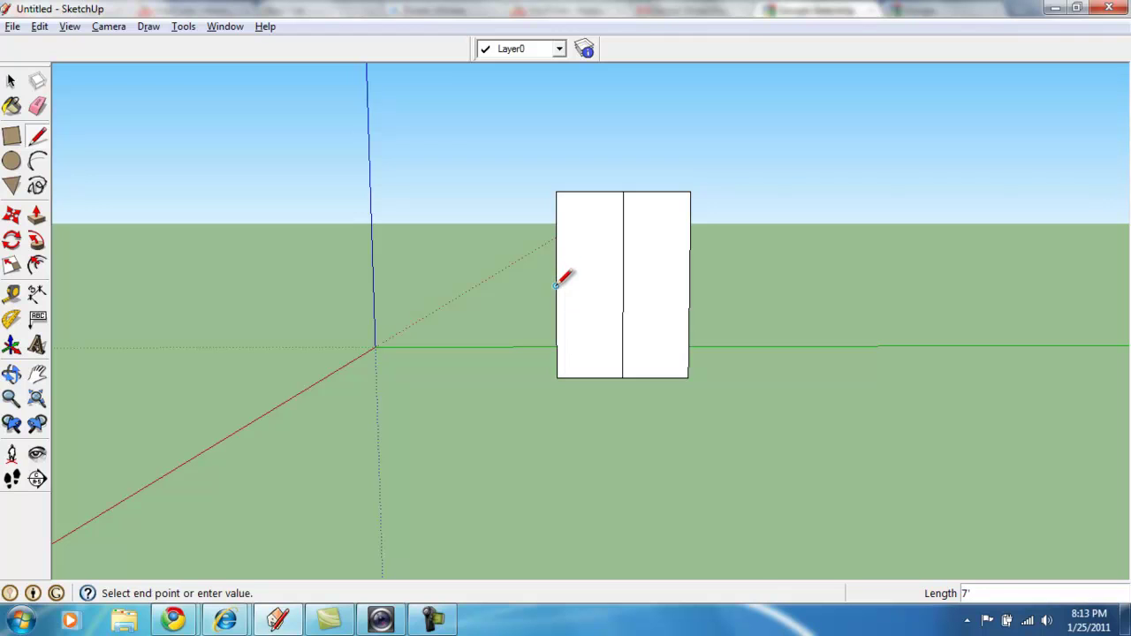
{"action": "left_click", "coordinate": [690, 285]}
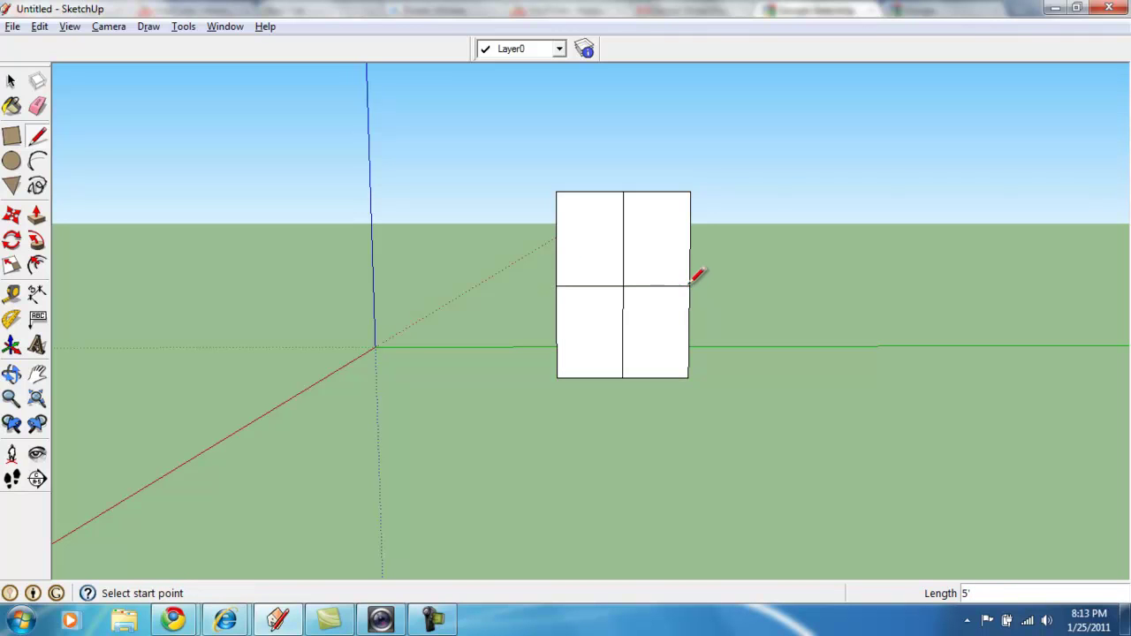
Draw a horizontal line halfway up the face's upper half, and erase the horizontal midline and the vertical segment above the new line.
{"action": "left_click", "coordinate": [556, 239]}
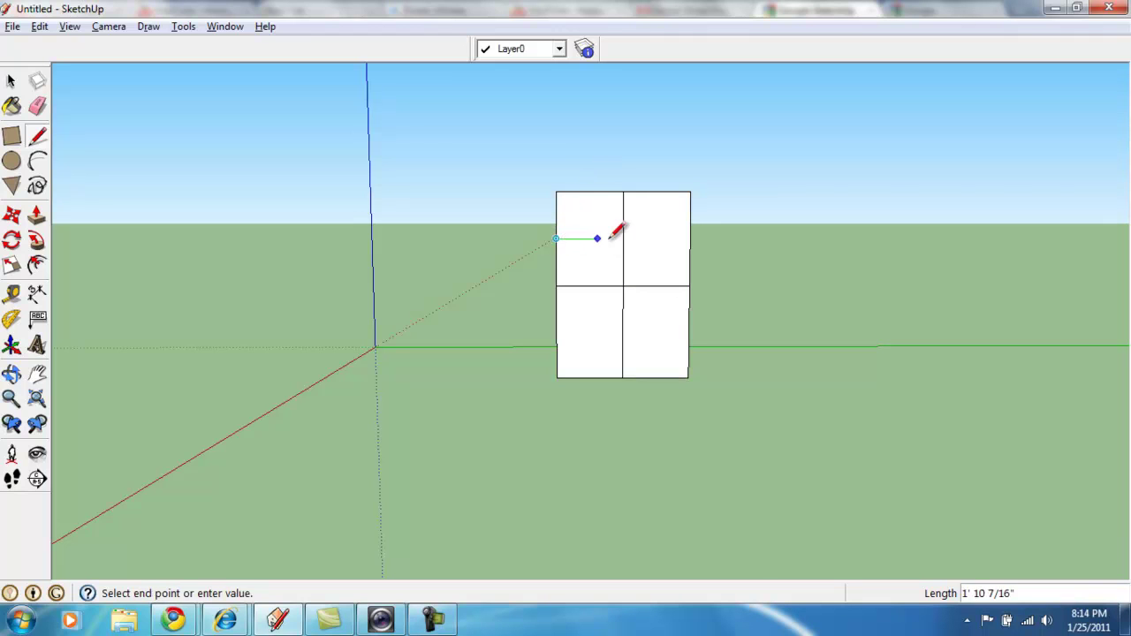
{"action": "left_click", "coordinate": [690, 238]}
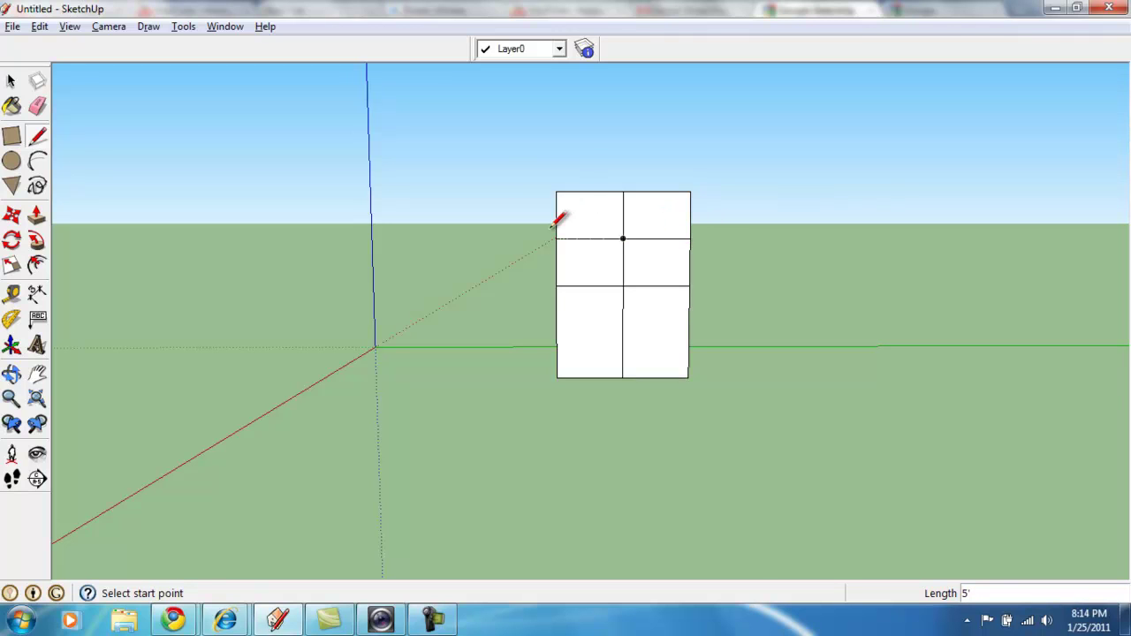
{"action": "left_click", "coordinate": [37, 106]}
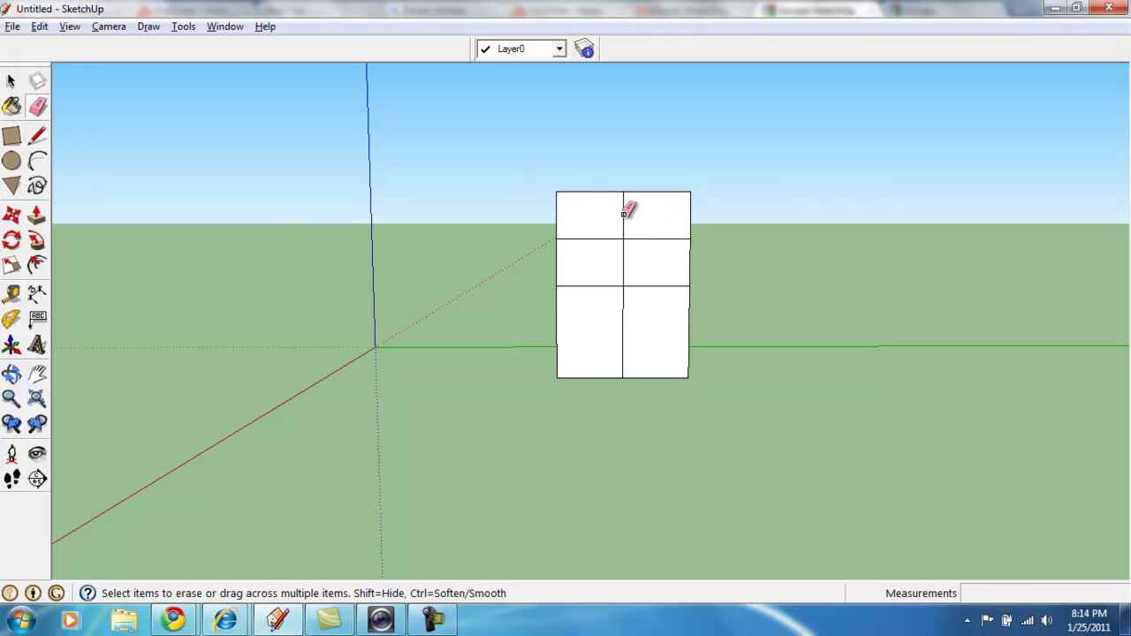
{"action": "left_click", "coordinate": [635, 285]}
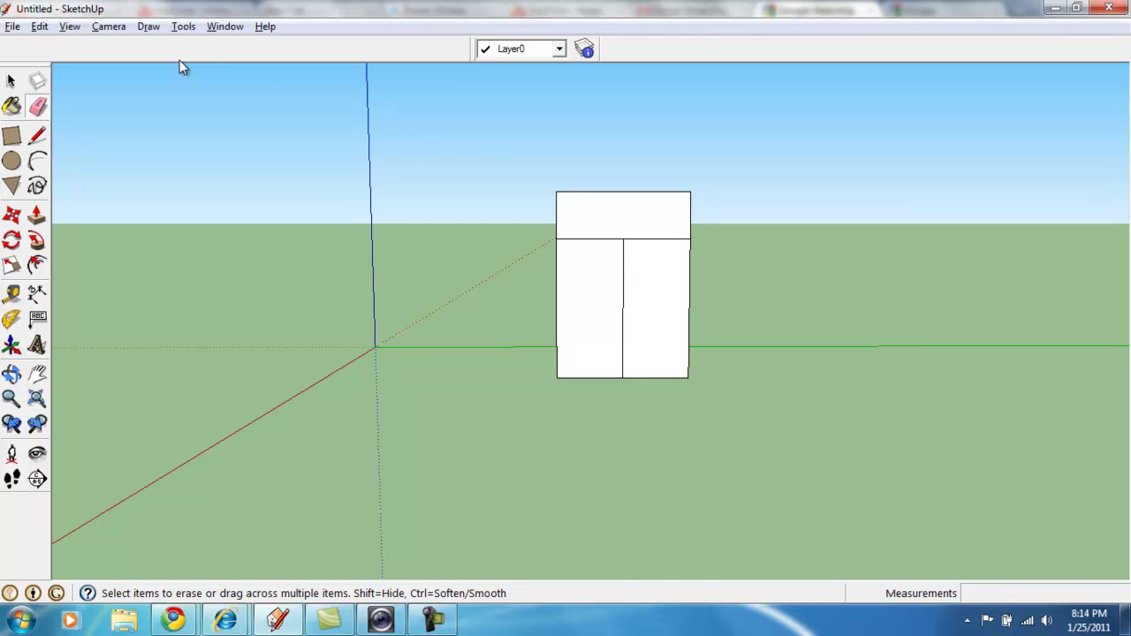
Draw two full-height vertical lines on the front face, midway between the centre line and each side edge.
{"action": "left_click", "coordinate": [36, 136]}
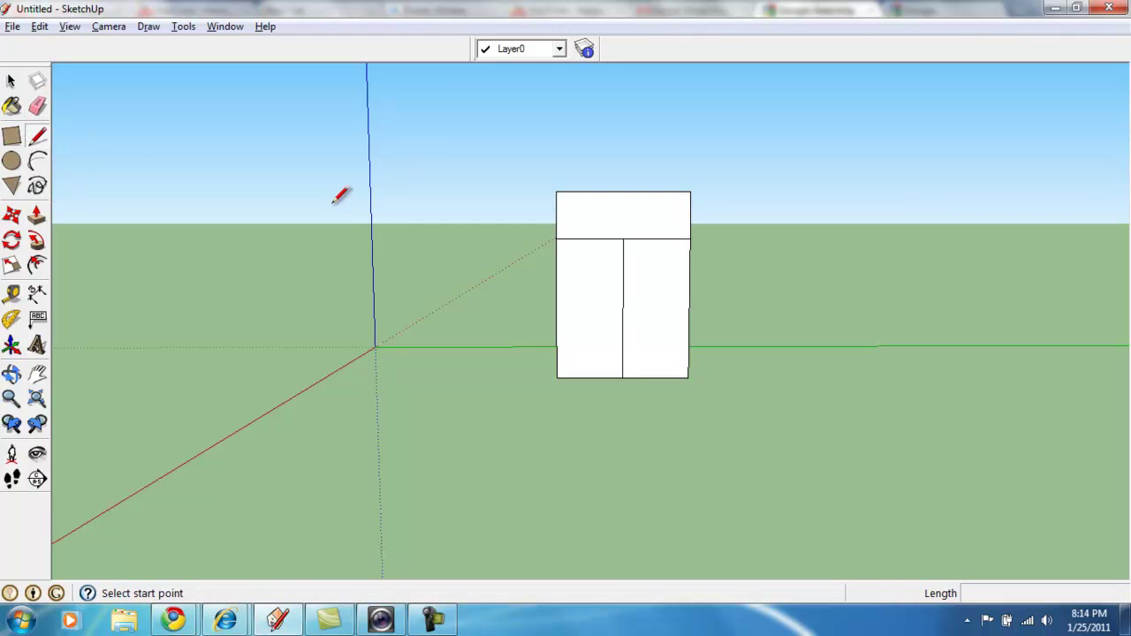
{"action": "left_click", "coordinate": [590, 377]}
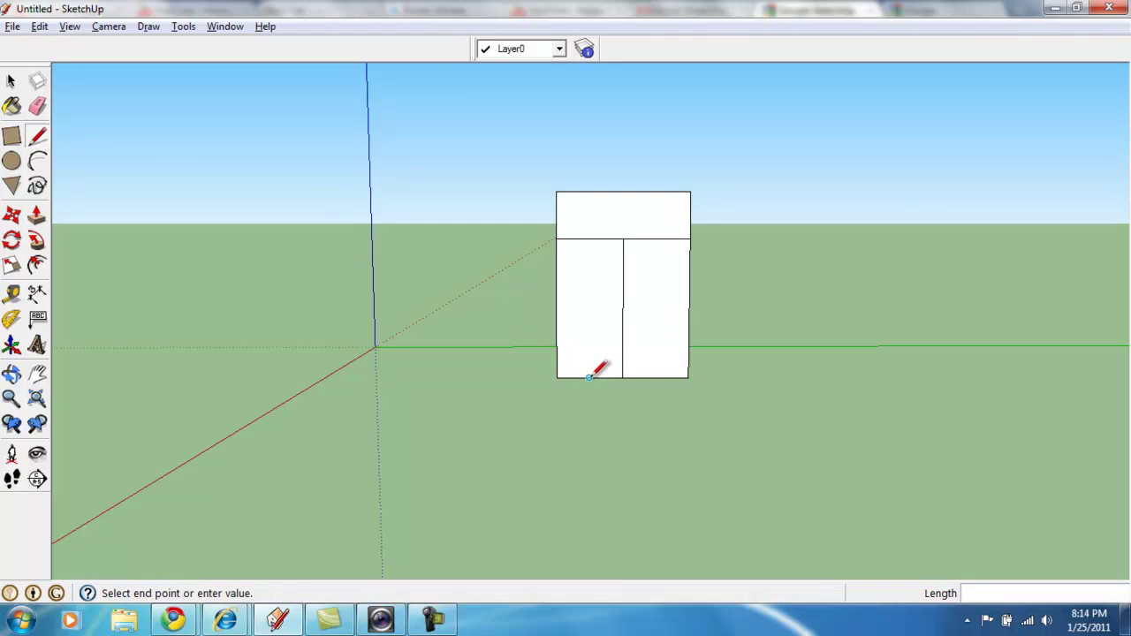
{"action": "left_click", "coordinate": [589, 191]}
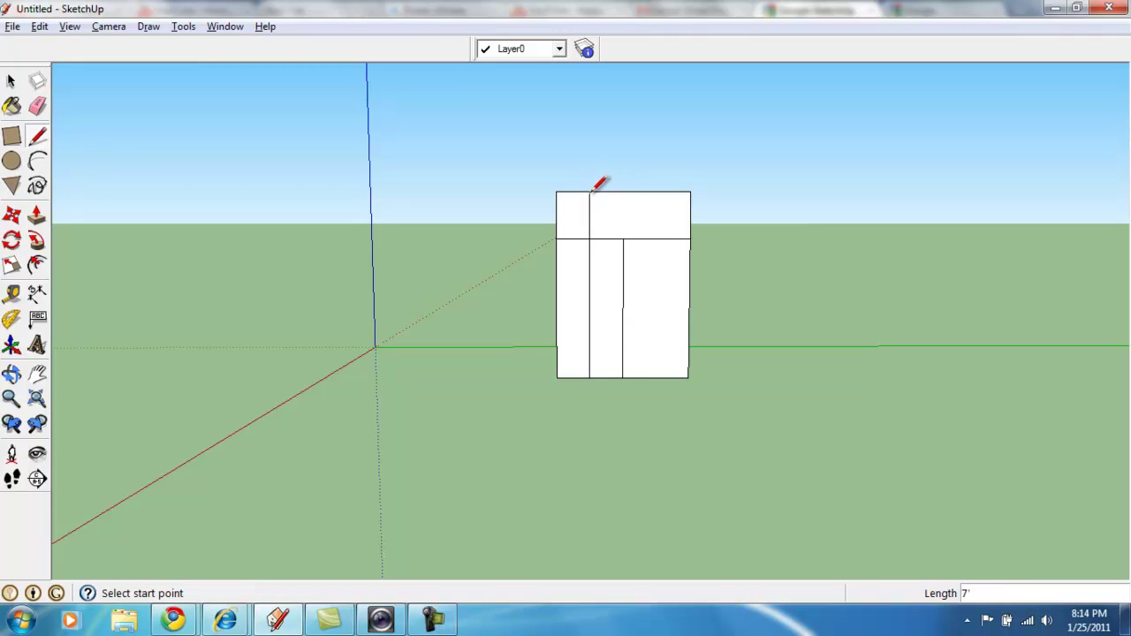
{"action": "left_click", "coordinate": [654, 377]}
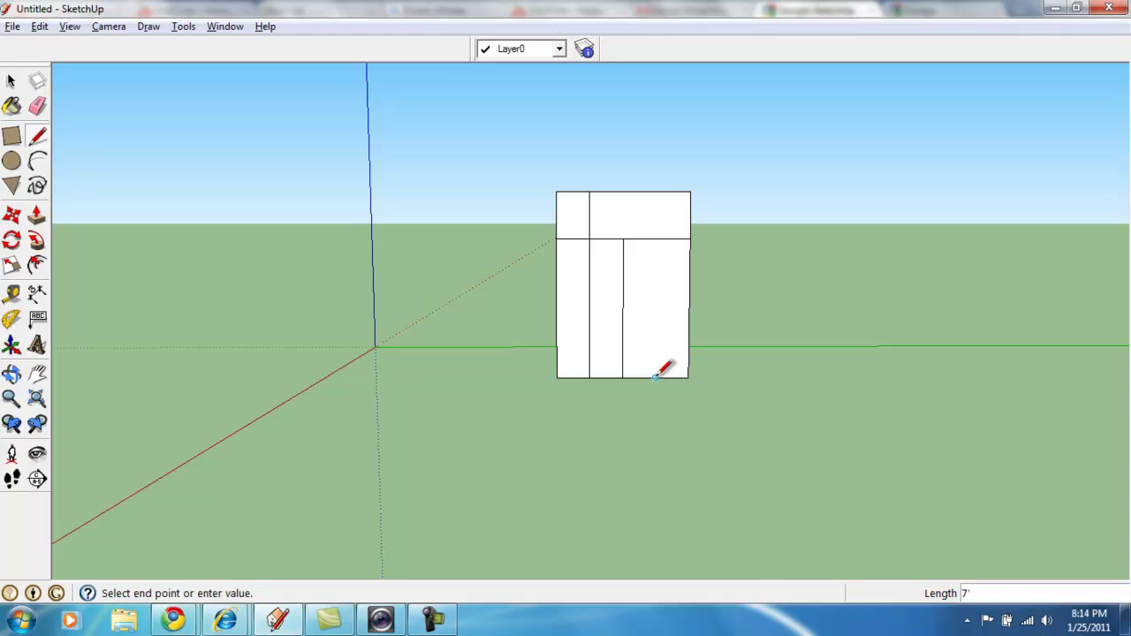
{"action": "left_click", "coordinate": [656, 191]}
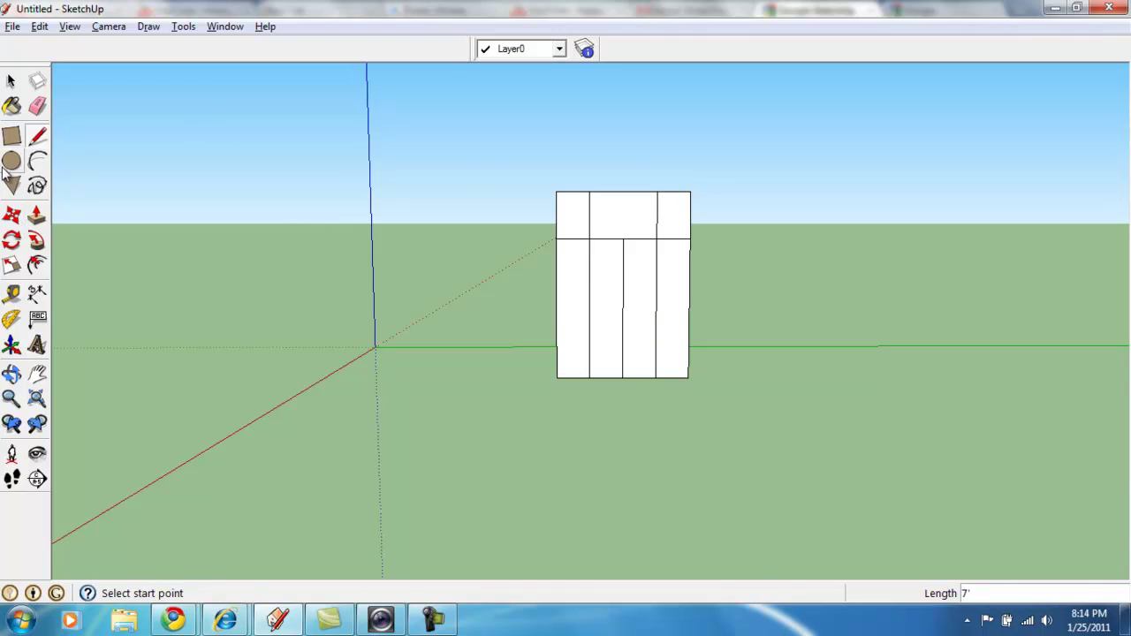
Erase the vertical centre line and both vertical segments above the horizontal line, leaving a door-shaped outline.
{"action": "left_click", "coordinate": [37, 106]}
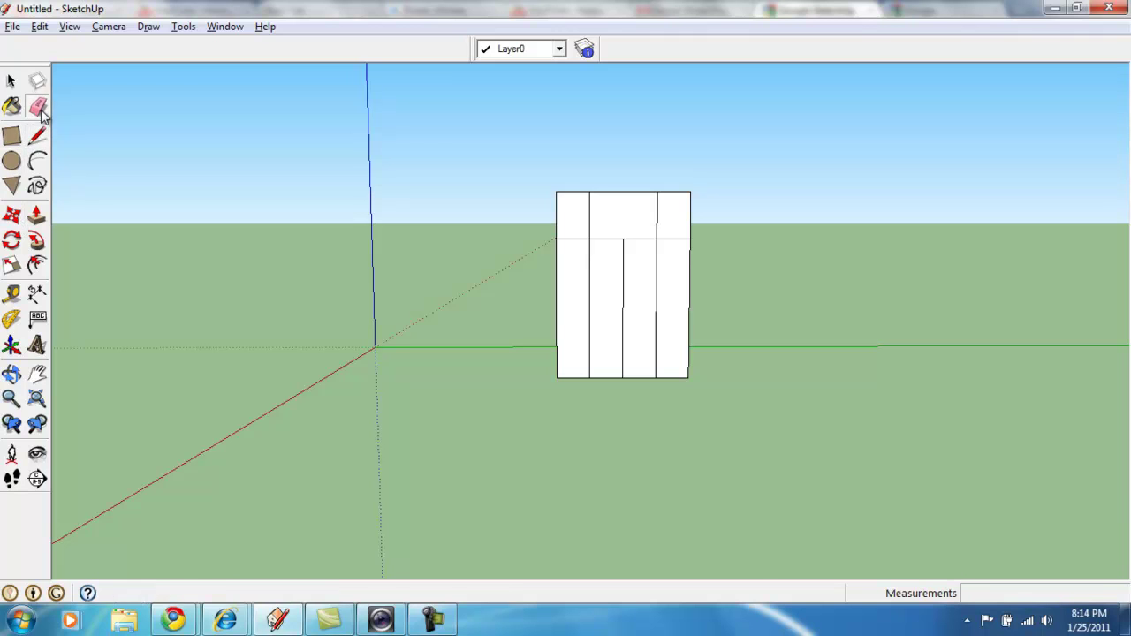
{"action": "left_click", "coordinate": [623, 324]}
{"action": "left_click", "coordinate": [590, 208]}
{"action": "left_click", "coordinate": [657, 215]}
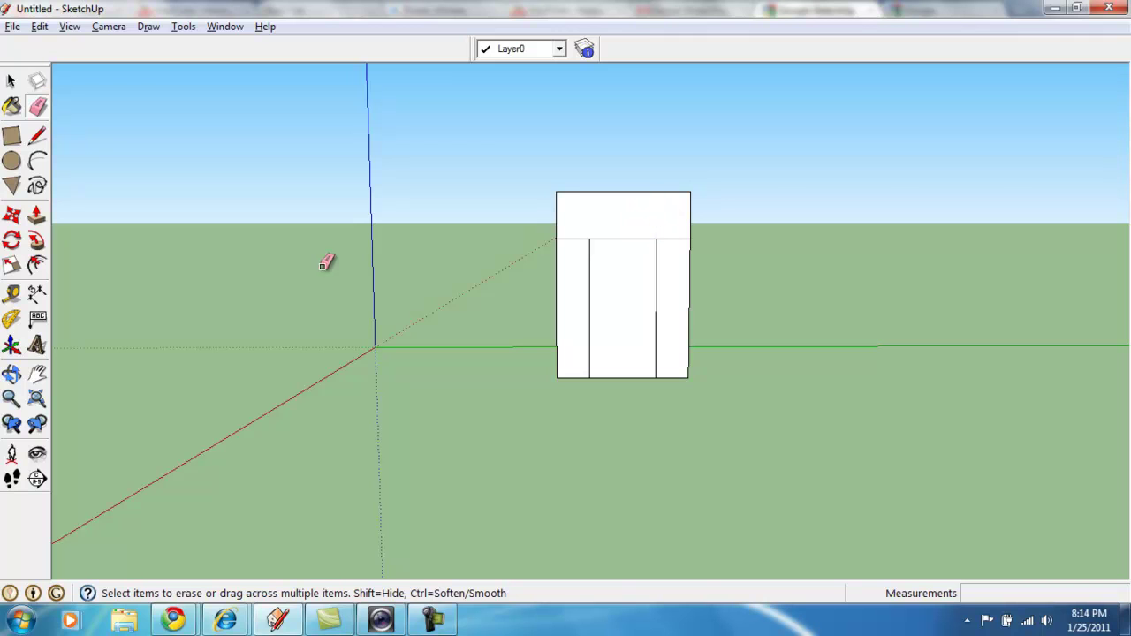
Push the door-shaped face 5' back through the box, and erase the horizontal line segments above both legs.
{"action": "left_click", "coordinate": [37, 135]}
{"action": "left_click", "coordinate": [37, 136]}
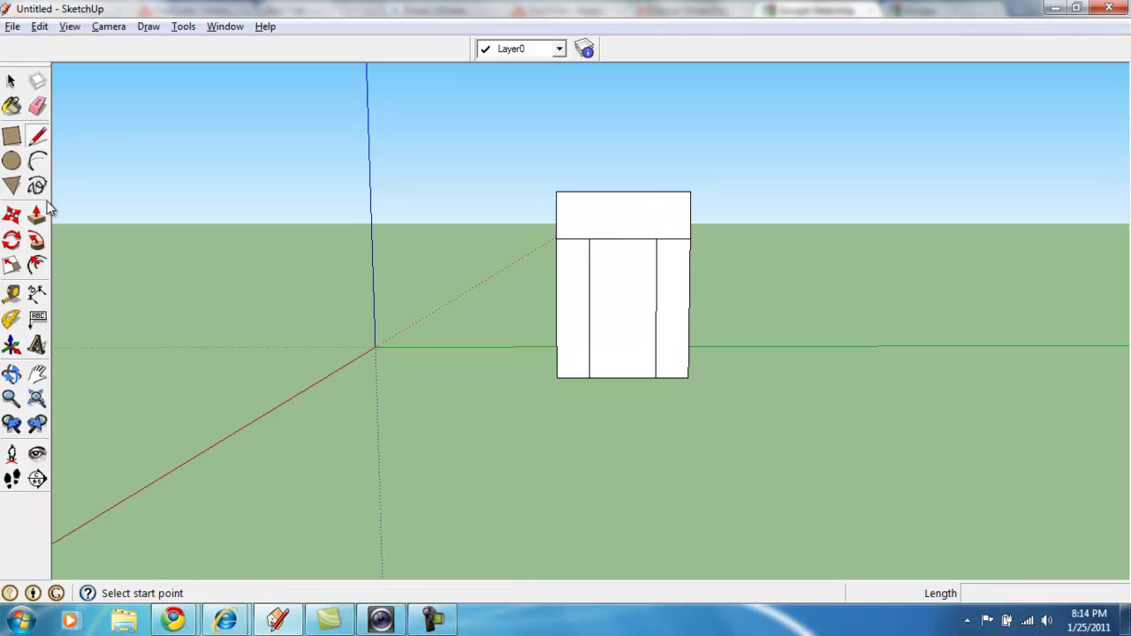
{"action": "left_click", "coordinate": [37, 214]}
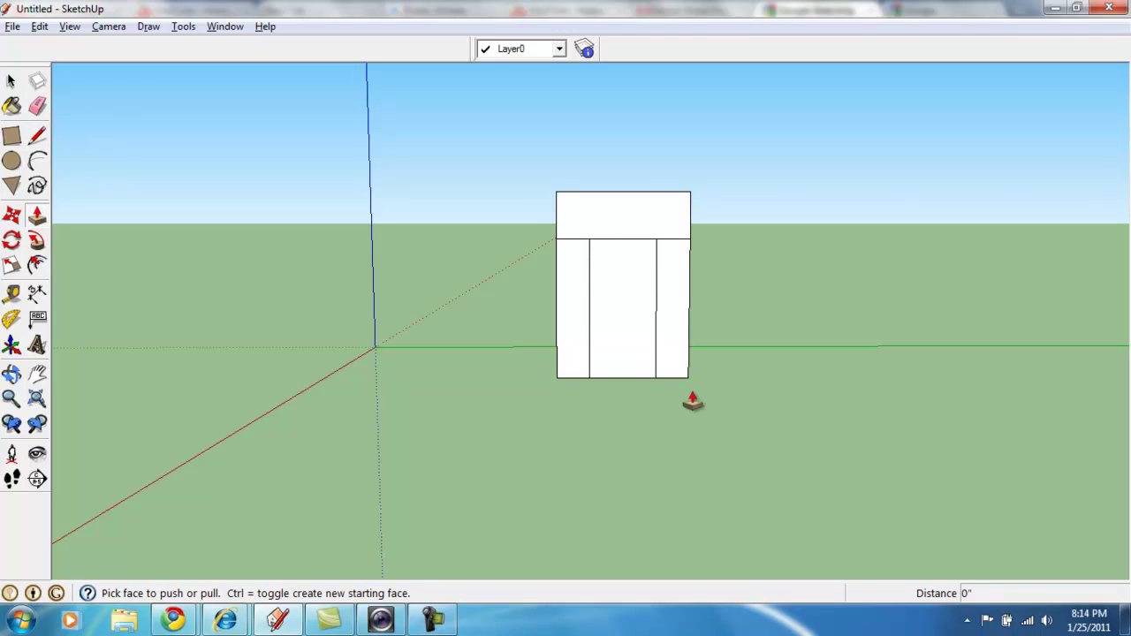
{"action": "left_click_drag", "start_coordinate": [619, 298], "coordinate": [614, 276]}
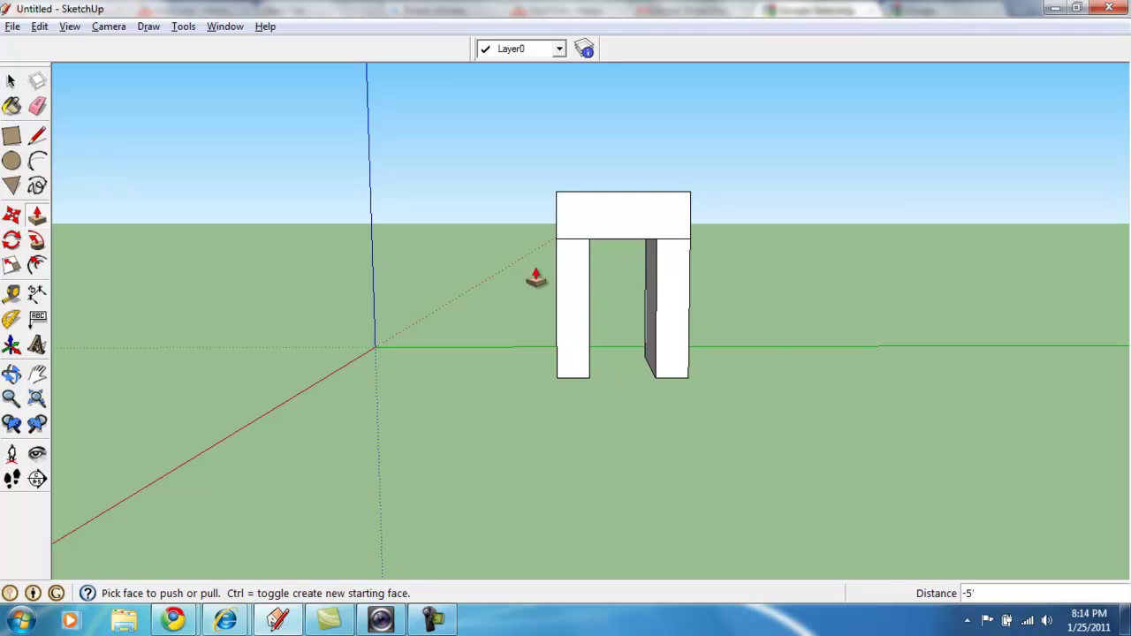
{"action": "left_click", "coordinate": [37, 106]}
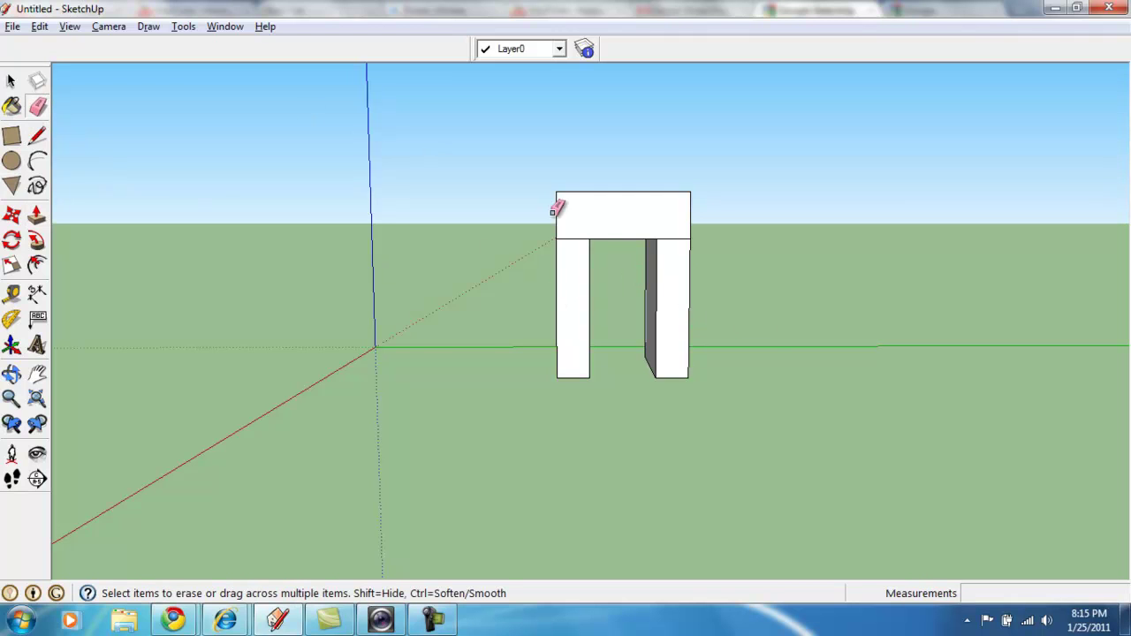
{"action": "left_click", "coordinate": [568, 236]}
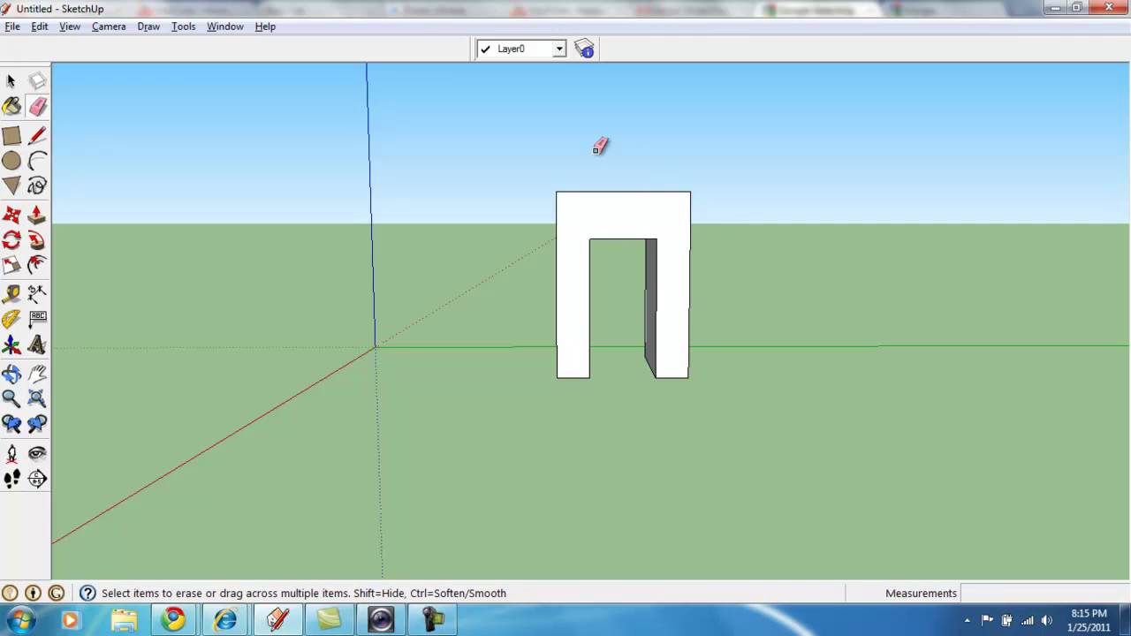
Draw a horizontal line above the opening and a vertical line from its right corner to the top edge, erasing segments outside the upper-left rectangle.
{"action": "left_click", "coordinate": [38, 137]}
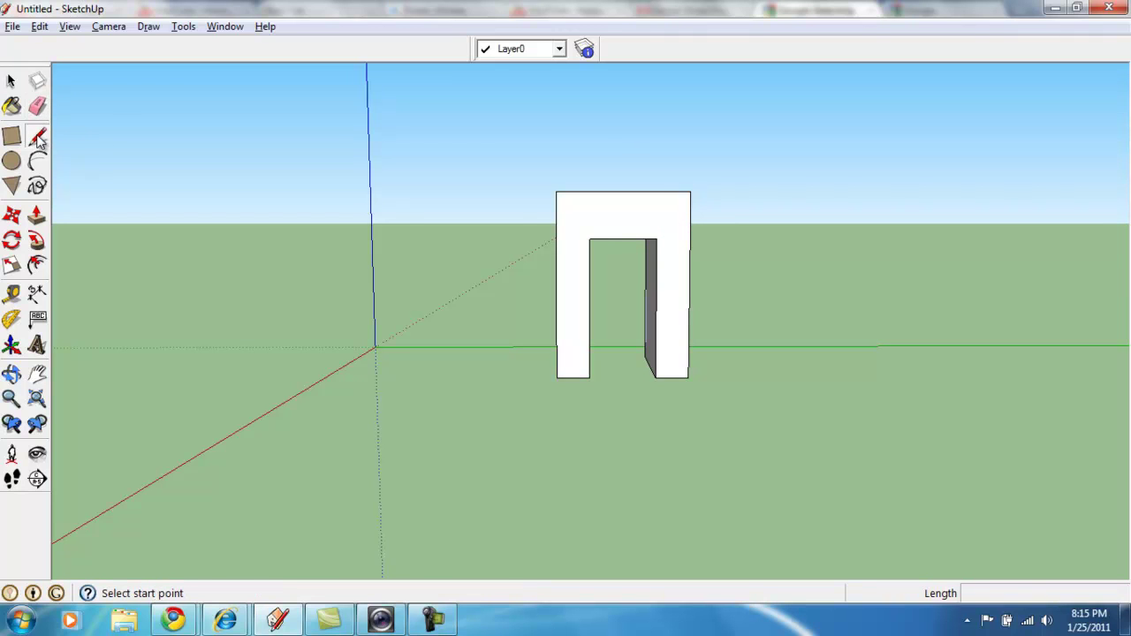
{"action": "left_click", "coordinate": [556, 224]}
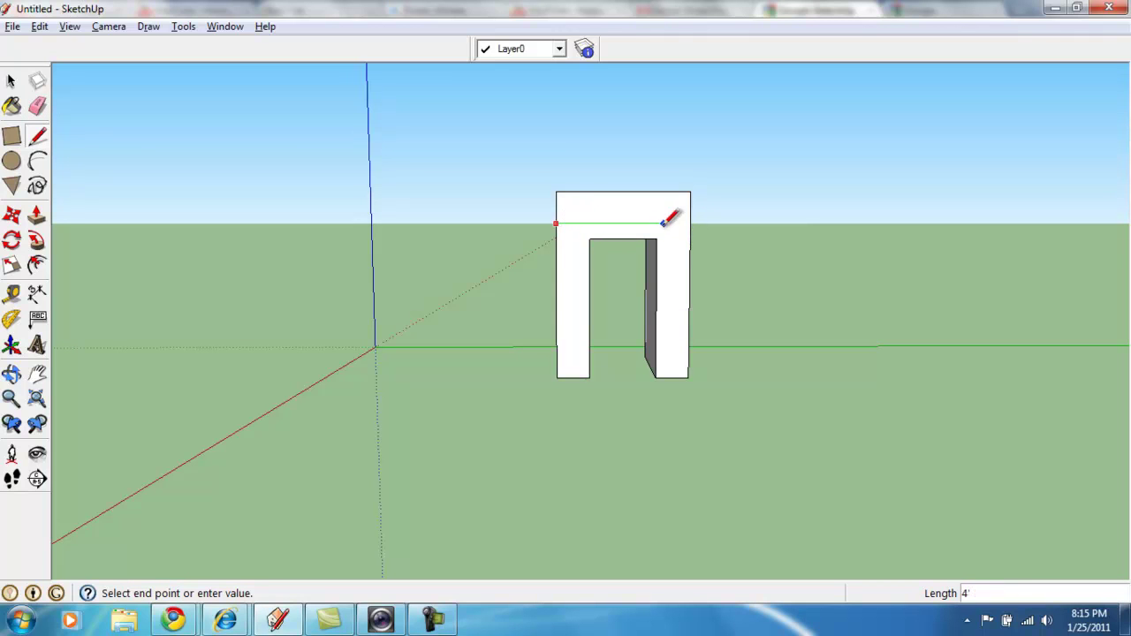
{"action": "left_click", "coordinate": [691, 223]}
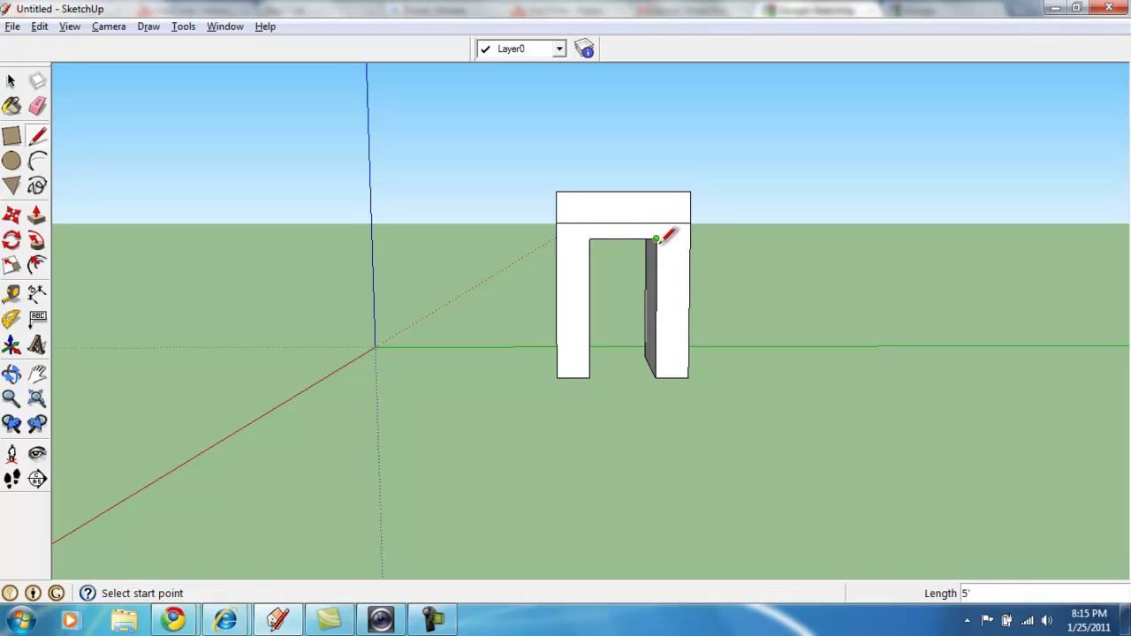
{"action": "left_click", "coordinate": [656, 239]}
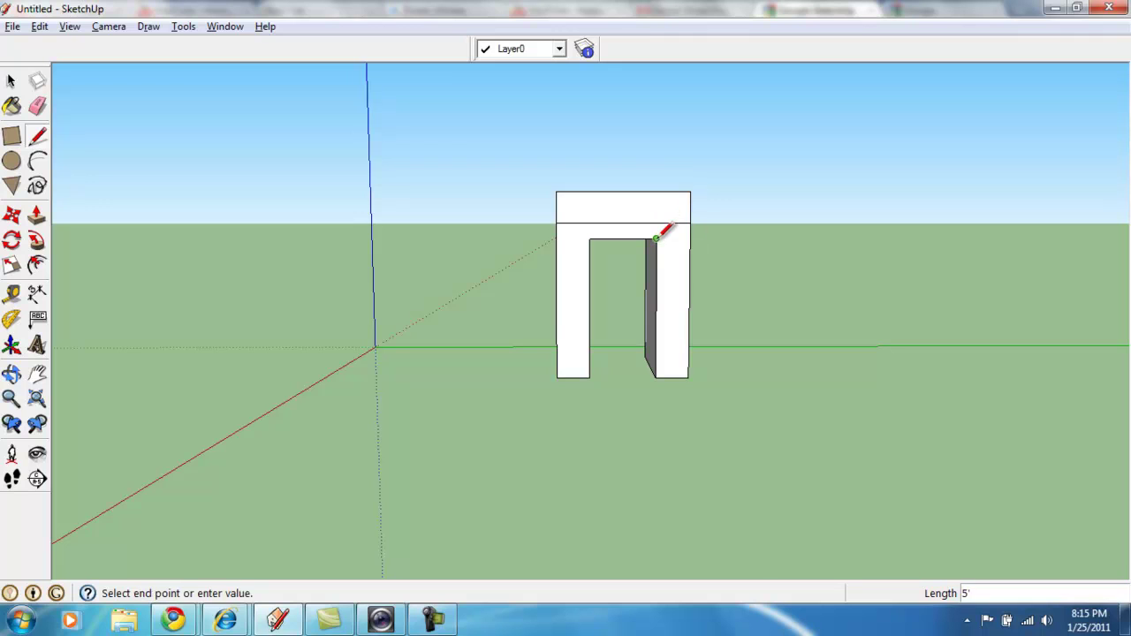
{"action": "left_click", "coordinate": [657, 192]}
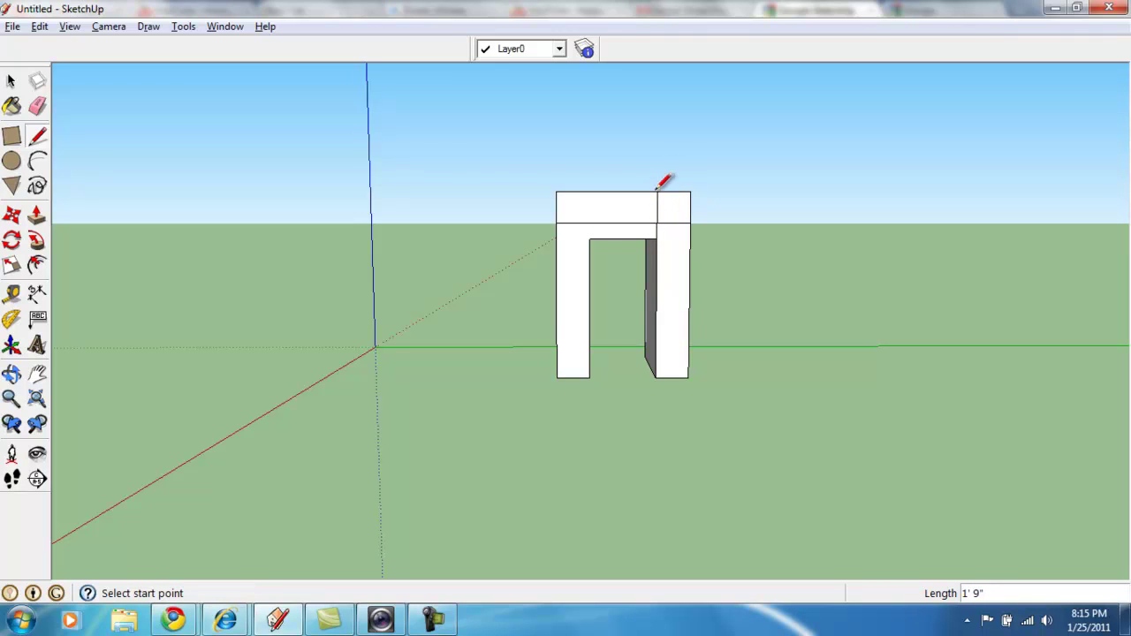
{"action": "left_click", "coordinate": [37, 105]}
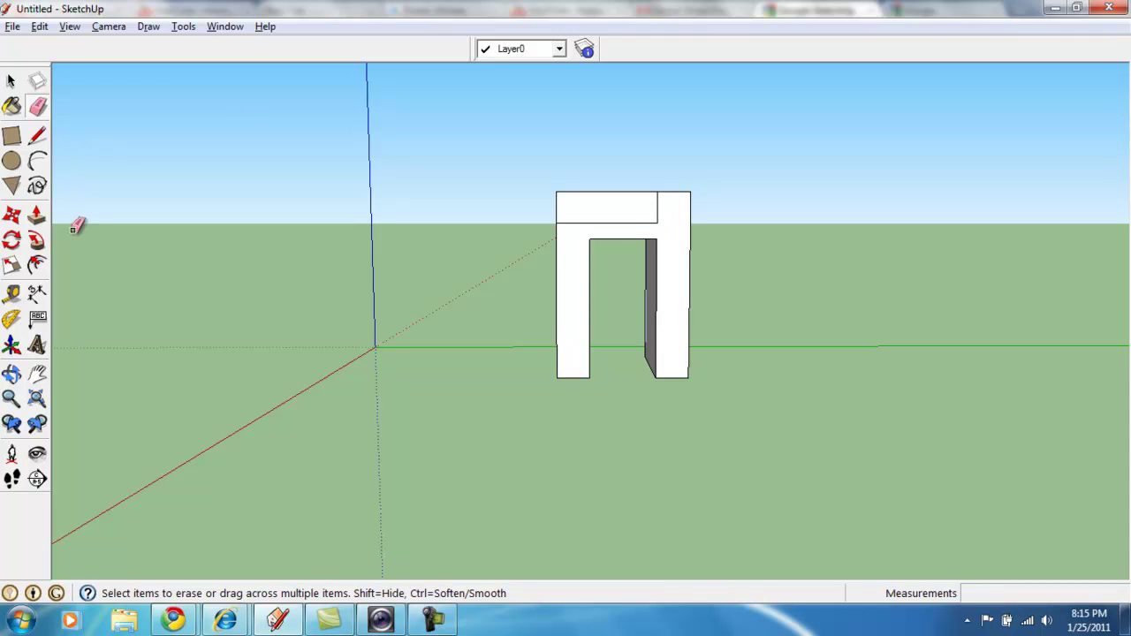
Push the upper-left rectangle 5' through to cut it away, and pull the top of the remaining backrest up 4' 3".
{"action": "left_click", "coordinate": [37, 216]}
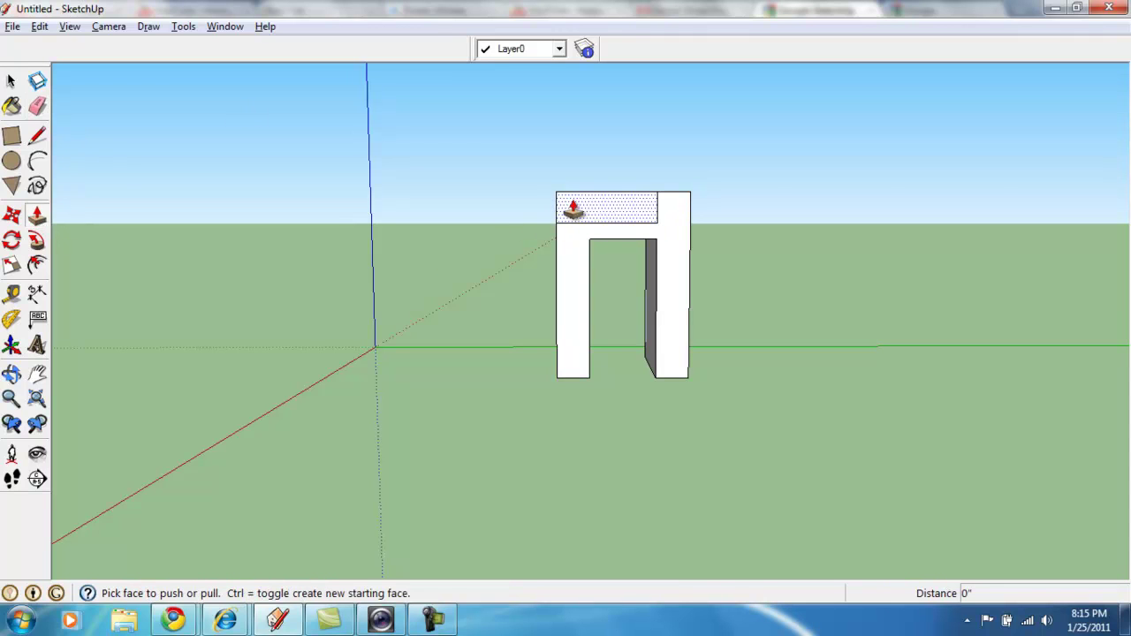
{"action": "left_click_drag", "start_coordinate": [574, 202], "coordinate": [589, 220]}
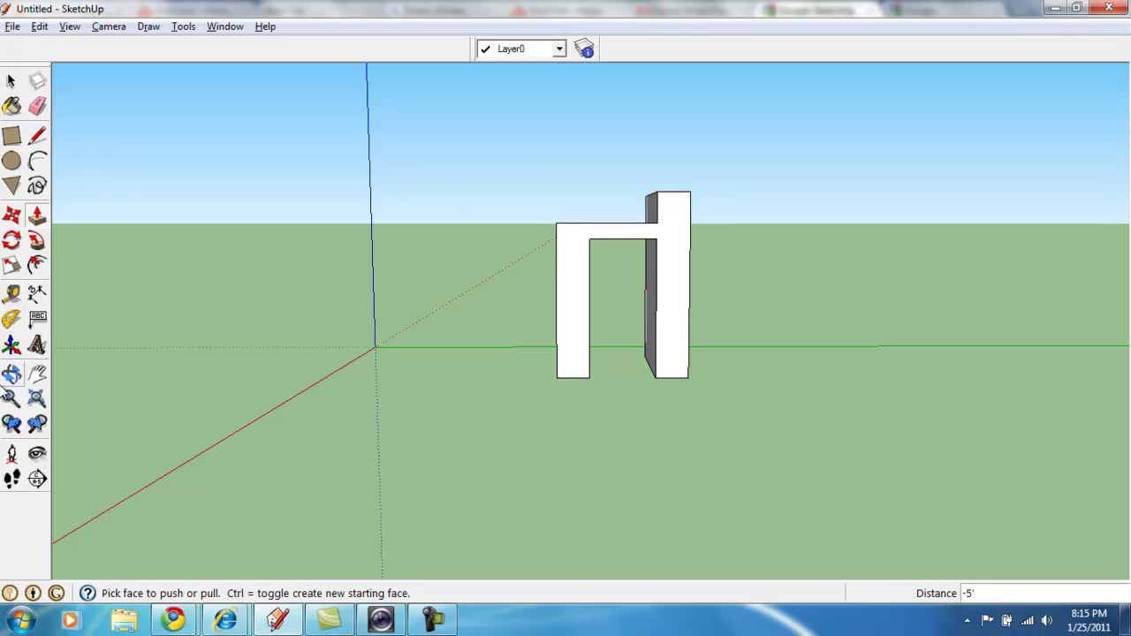
{"action": "left_click", "coordinate": [12, 375]}
{"action": "left_click_drag", "start_coordinate": [523, 167], "coordinate": [836, 200]}
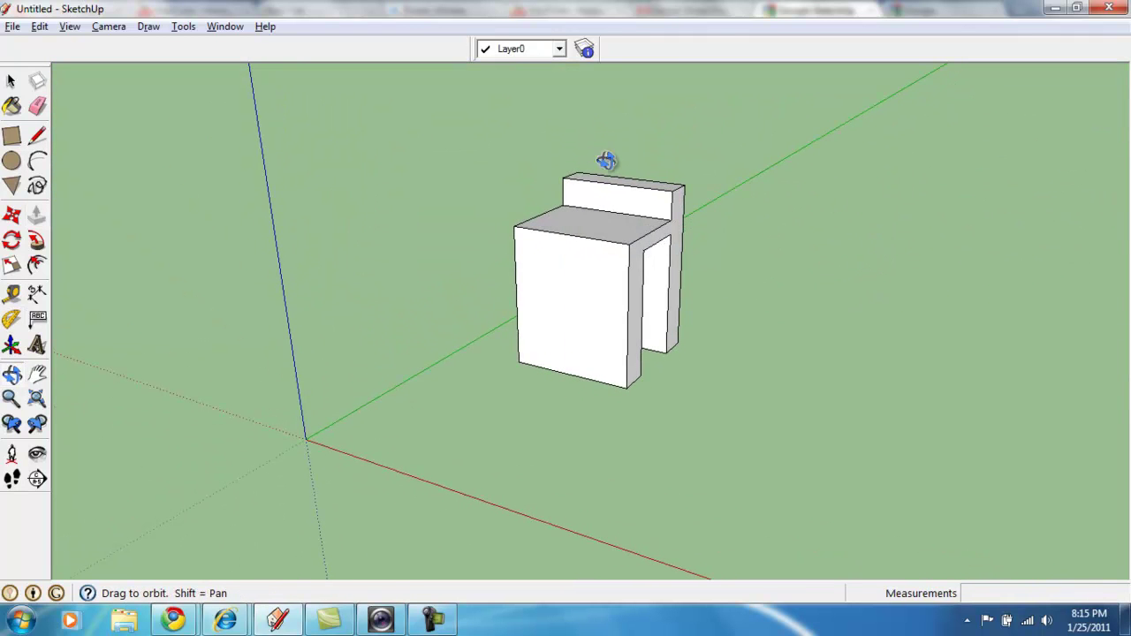
{"action": "left_click", "coordinate": [37, 216]}
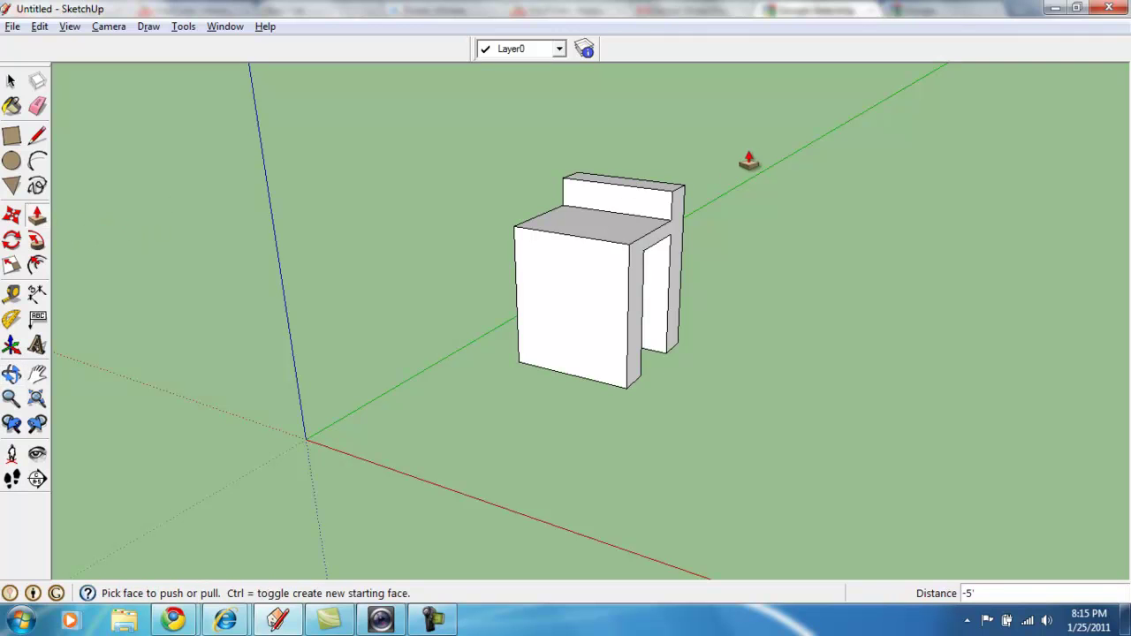
{"action": "left_click", "coordinate": [620, 188]}
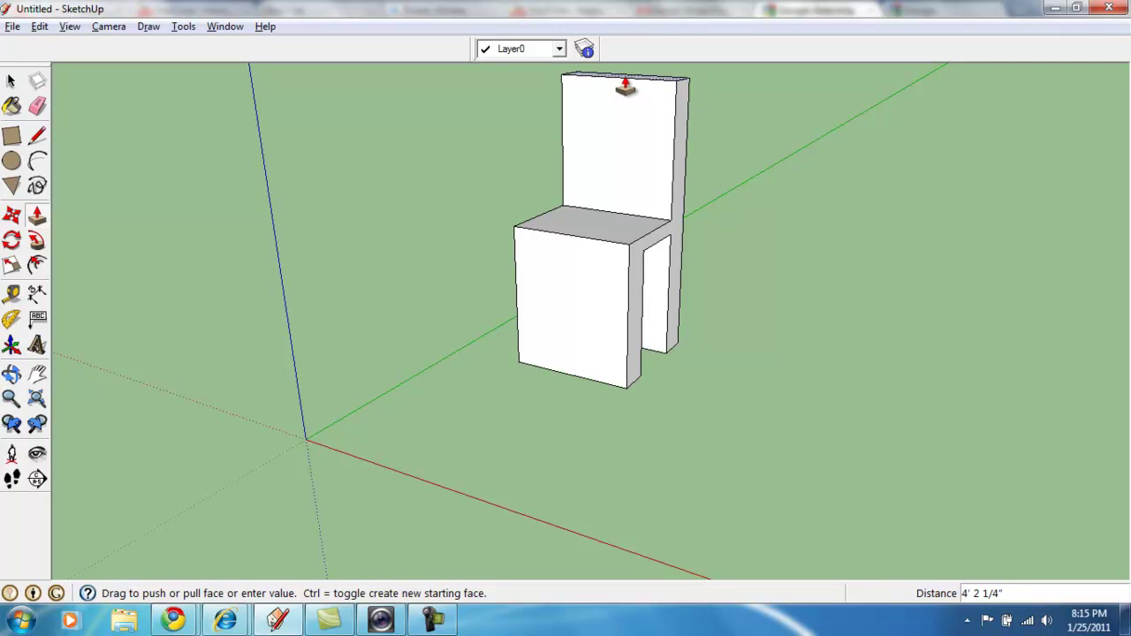
{"action": "left_click", "coordinate": [623, 87]}
Draw a horizontal line across the backrest's middle and an arc between its side edges above it, bulging about 1' 4 1/4" to the top edge.
{"action": "left_click", "coordinate": [11, 160]}
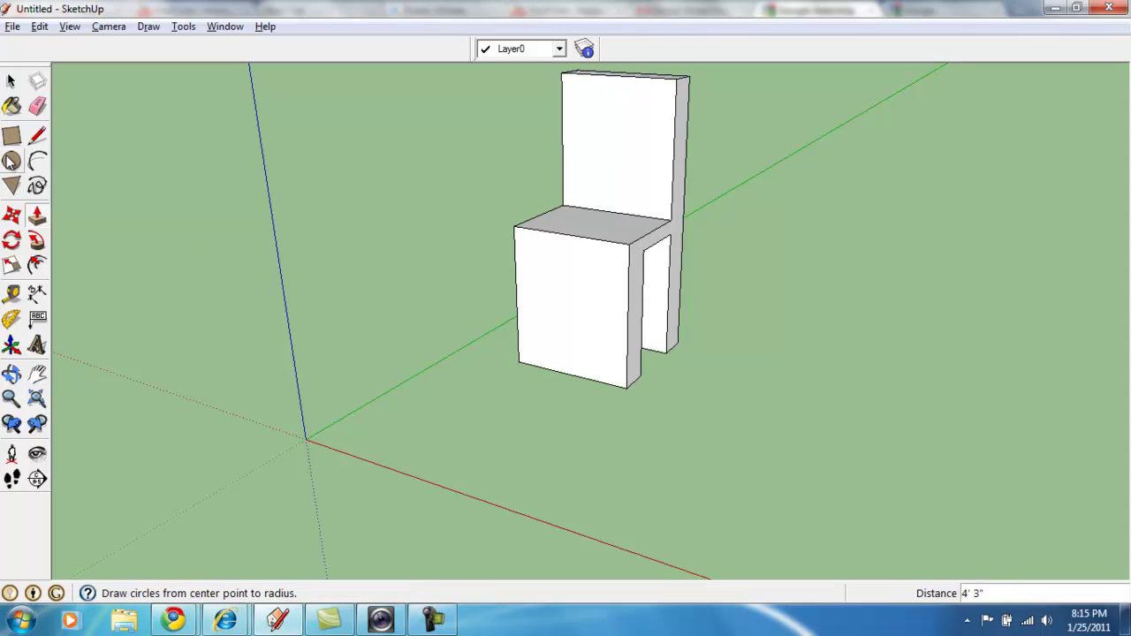
{"action": "left_click", "coordinate": [37, 137]}
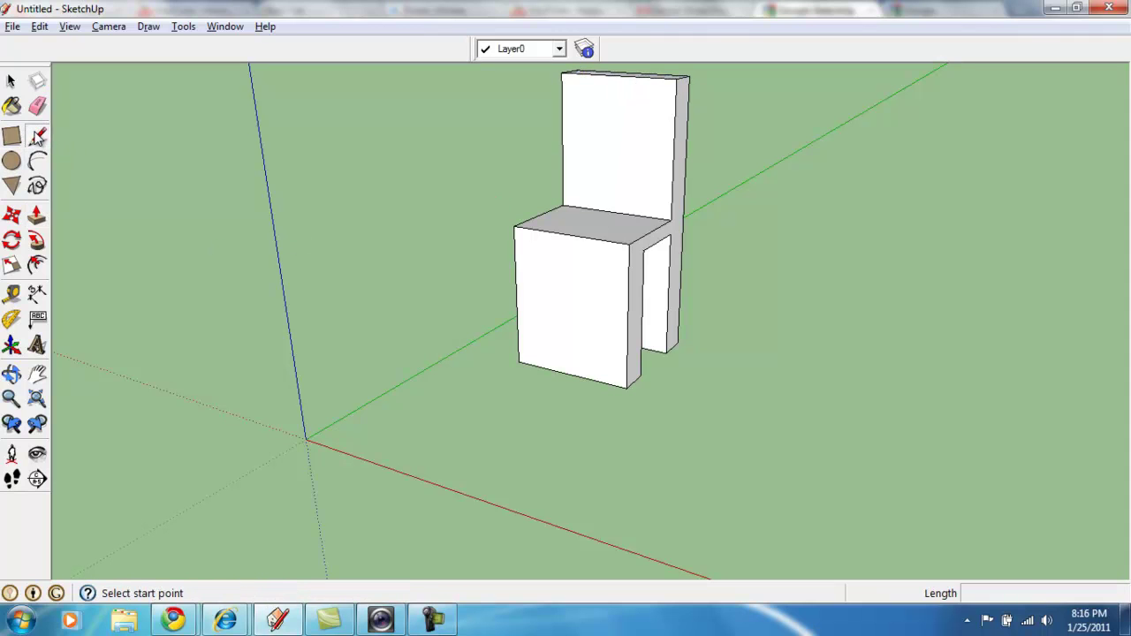
{"action": "left_click", "coordinate": [562, 139]}
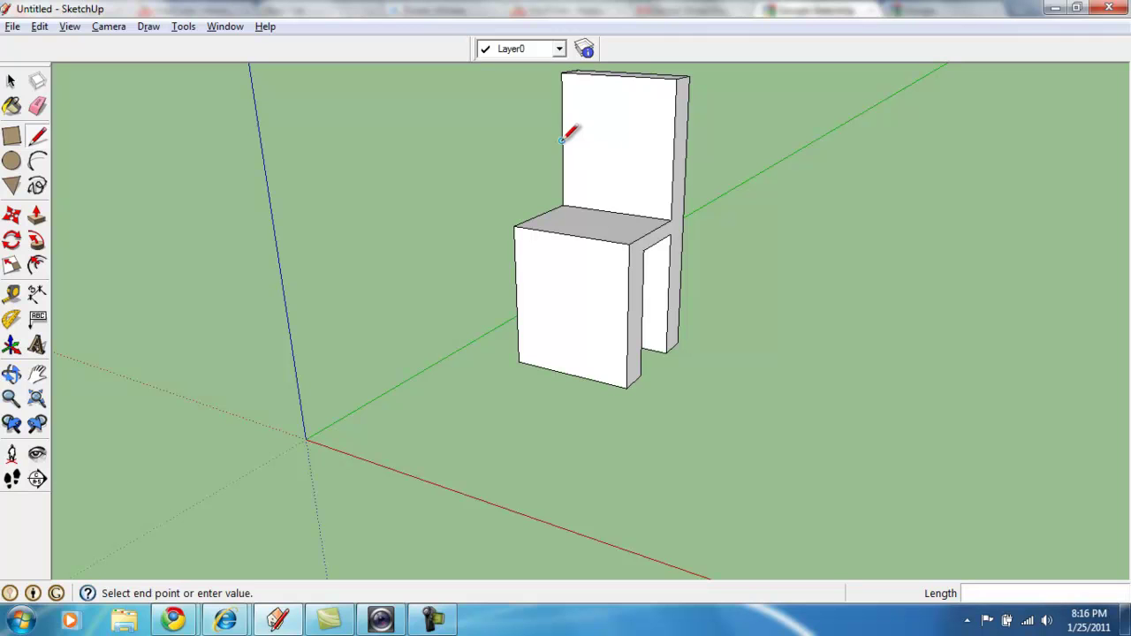
{"action": "left_click", "coordinate": [674, 150]}
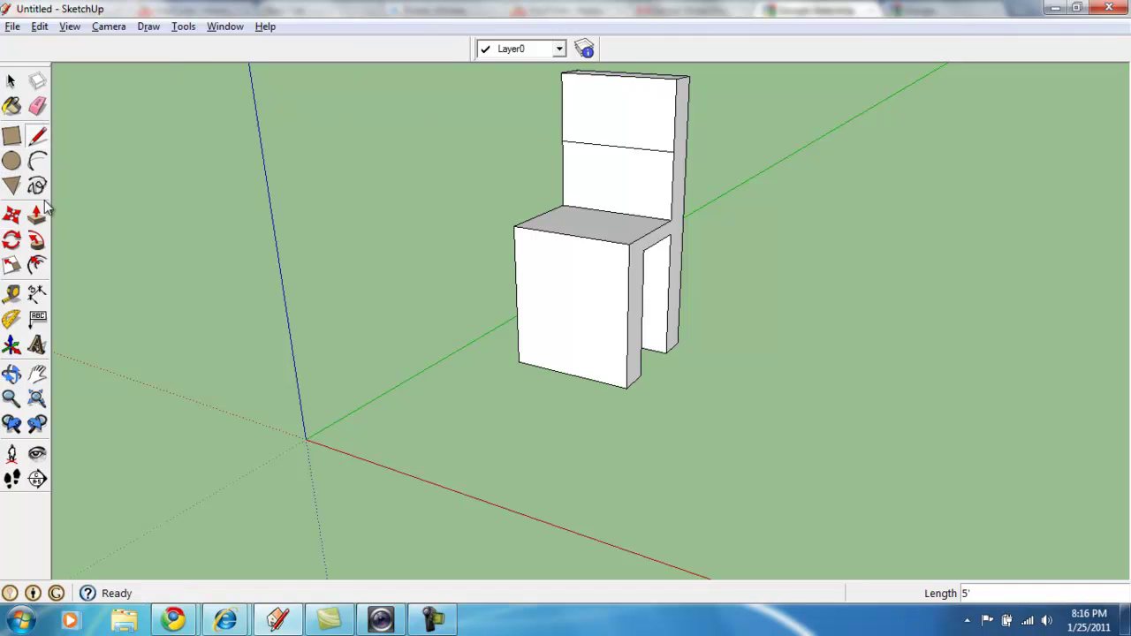
{"action": "left_click", "coordinate": [37, 161]}
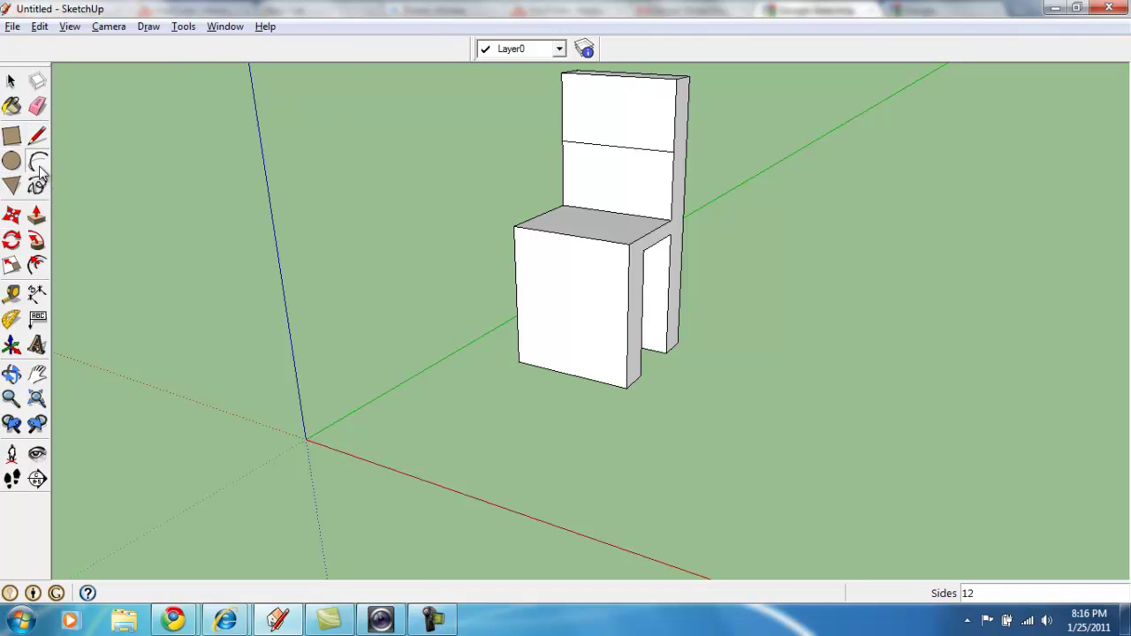
{"action": "left_click", "coordinate": [562, 107]}
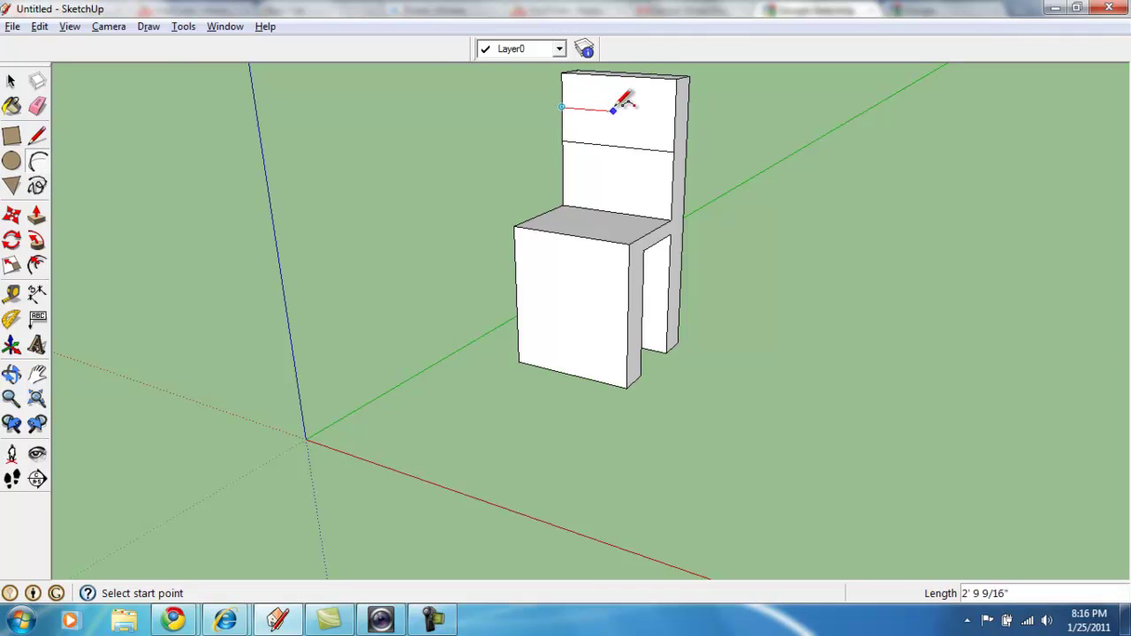
{"action": "left_click", "coordinate": [676, 114]}
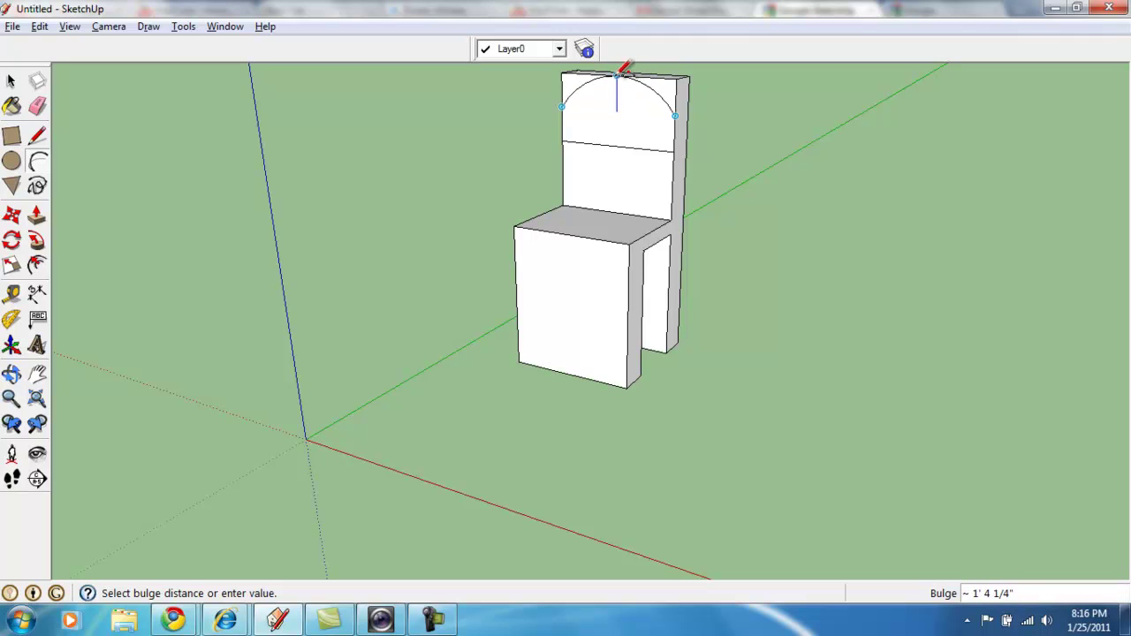
{"action": "left_click", "coordinate": [618, 76]}
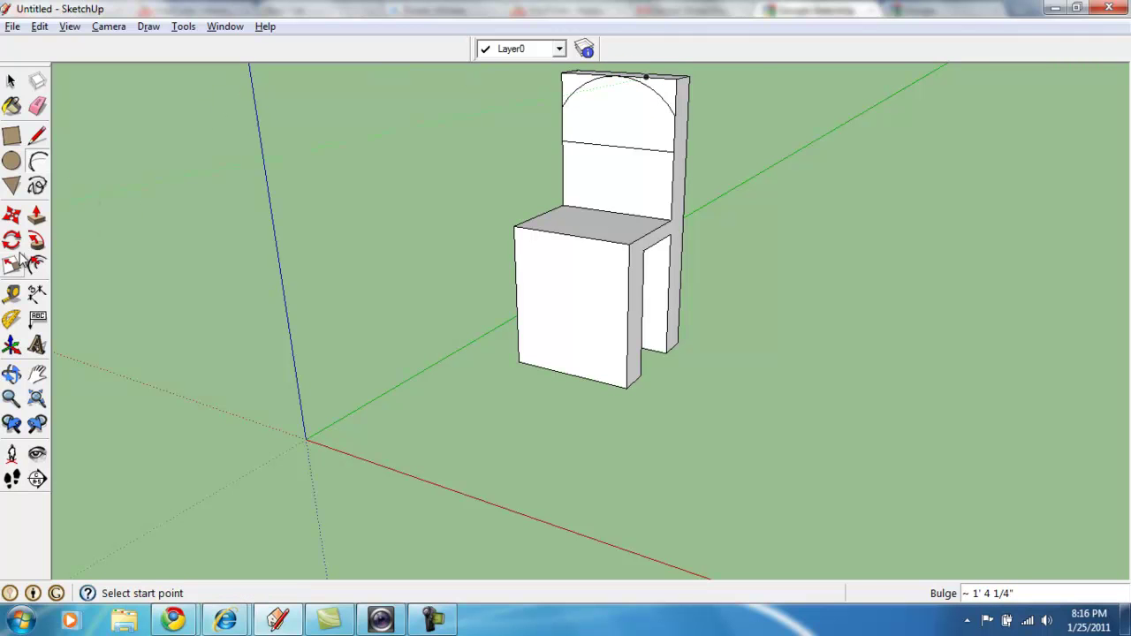
Push both backrest corners outside the arc back 1' 3" to remove them, and erase the horizontal line across the backrest.
{"action": "left_click", "coordinate": [37, 216]}
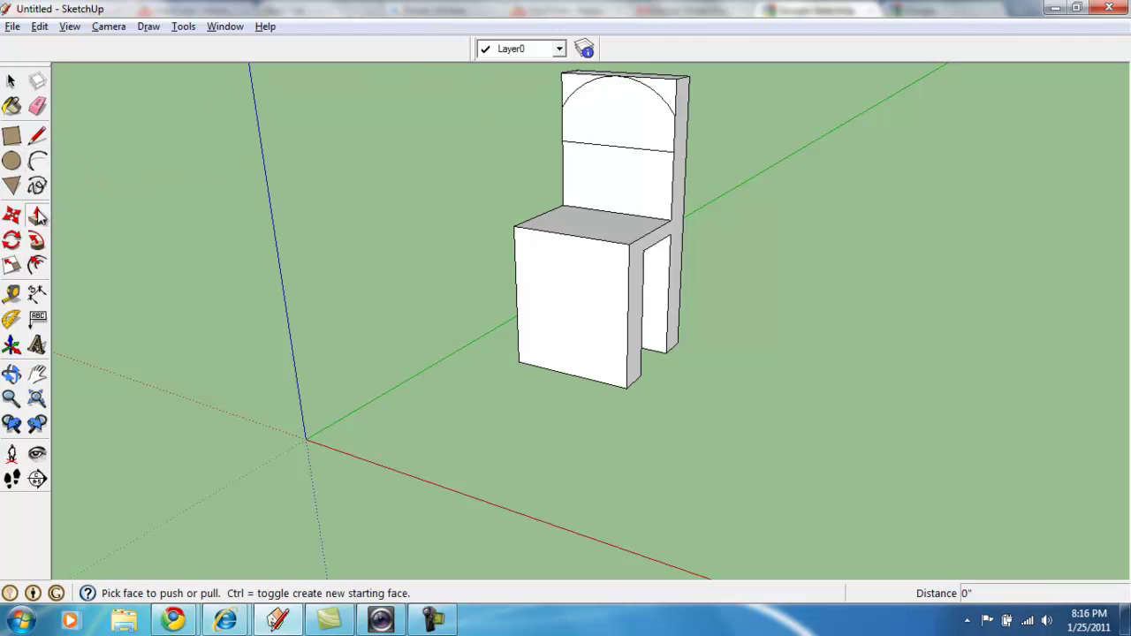
{"action": "left_click", "coordinate": [572, 81]}
{"action": "left_click", "coordinate": [587, 83]}
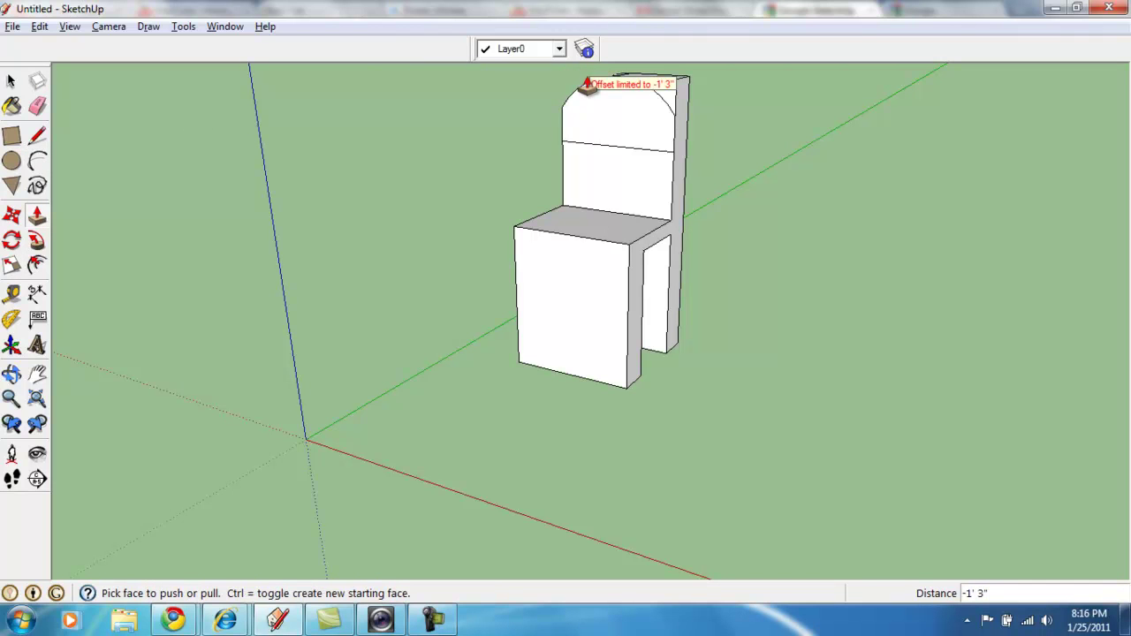
{"action": "left_click", "coordinate": [669, 106]}
{"action": "left_click", "coordinate": [697, 99]}
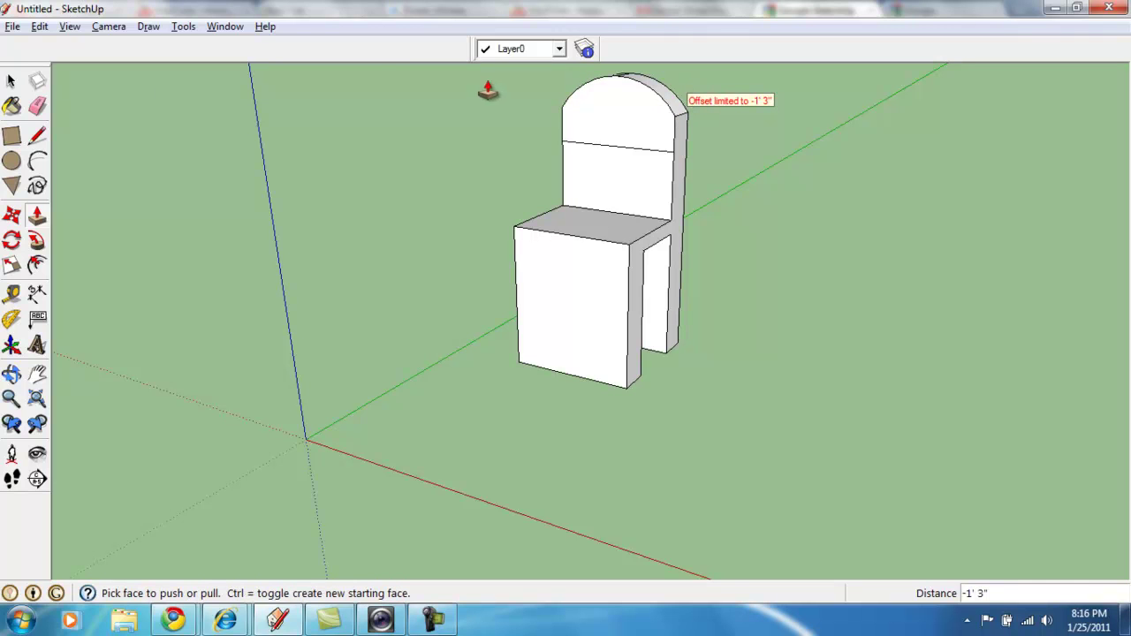
{"action": "left_click", "coordinate": [639, 147]}
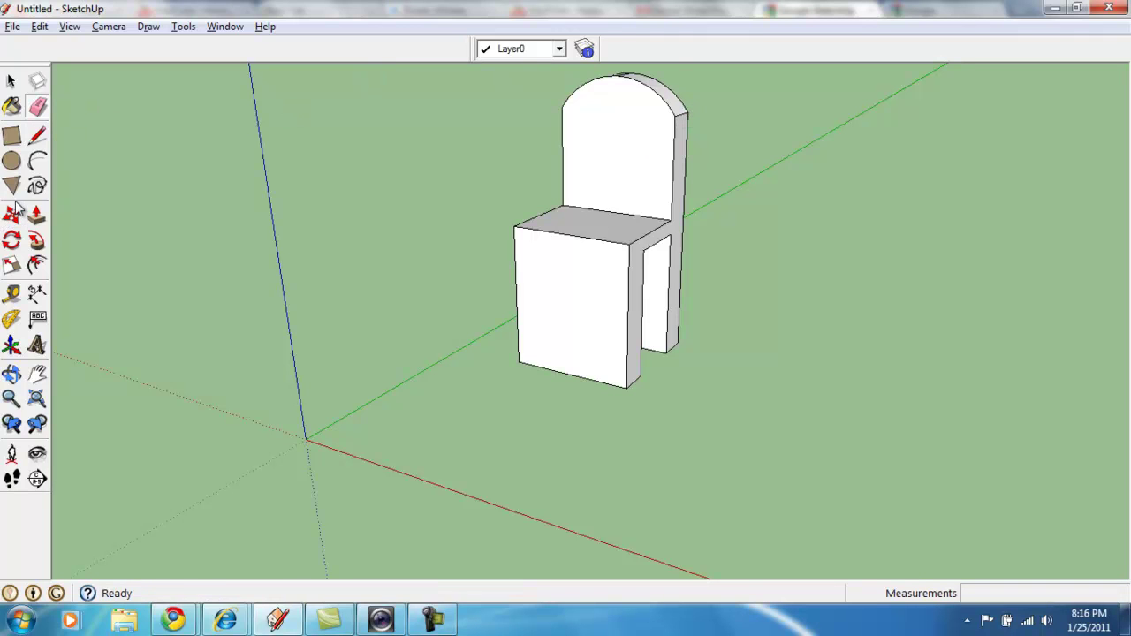
Draw three vertical lines on the outer face below the seat's front edge, dividing it into four equal strips.
{"action": "left_click", "coordinate": [33, 139]}
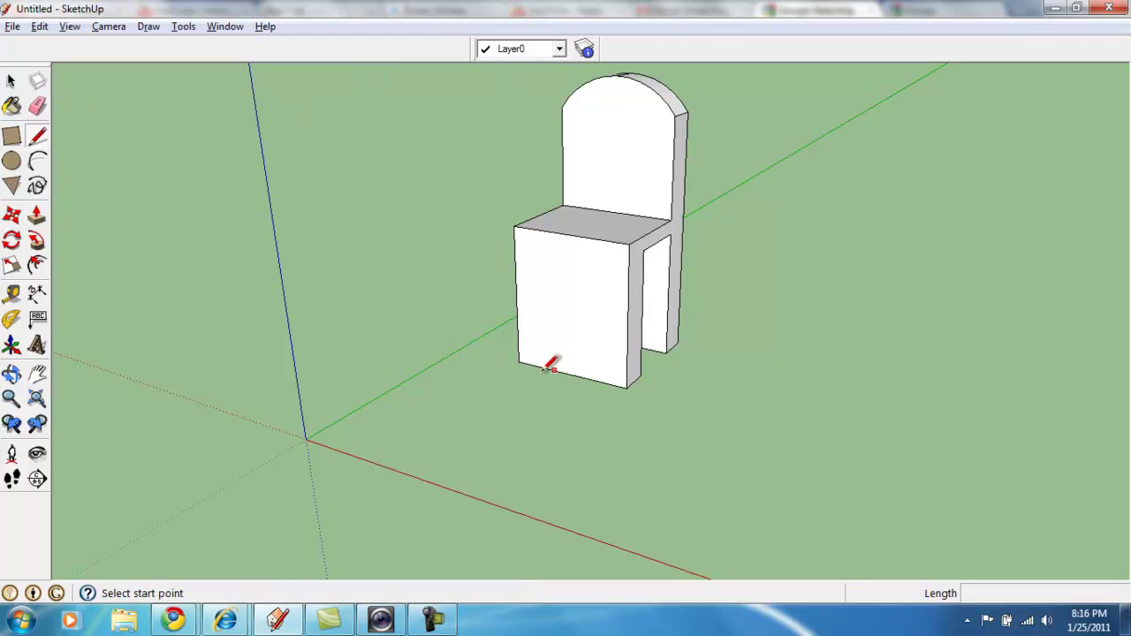
{"action": "left_click", "coordinate": [571, 374]}
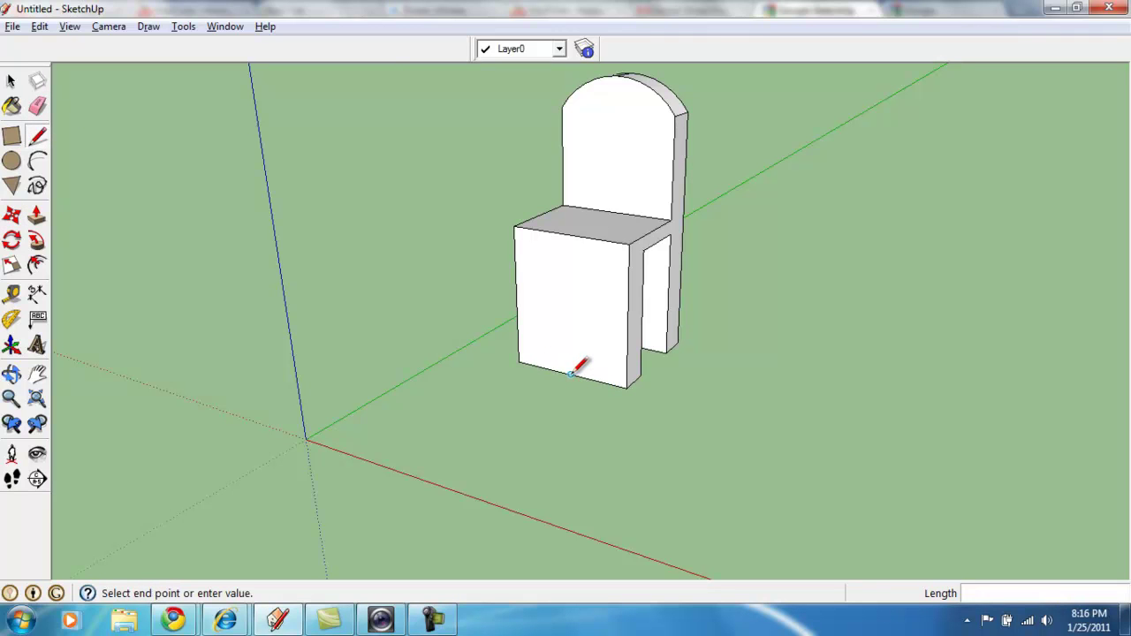
{"action": "left_click", "coordinate": [571, 232]}
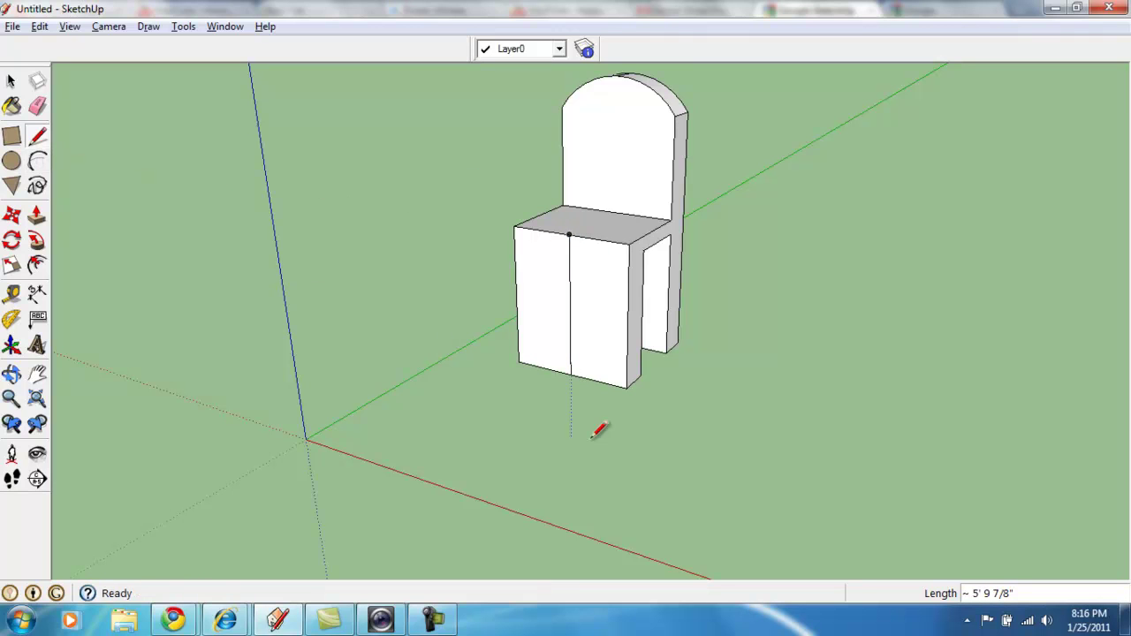
{"action": "left_click", "coordinate": [544, 368]}
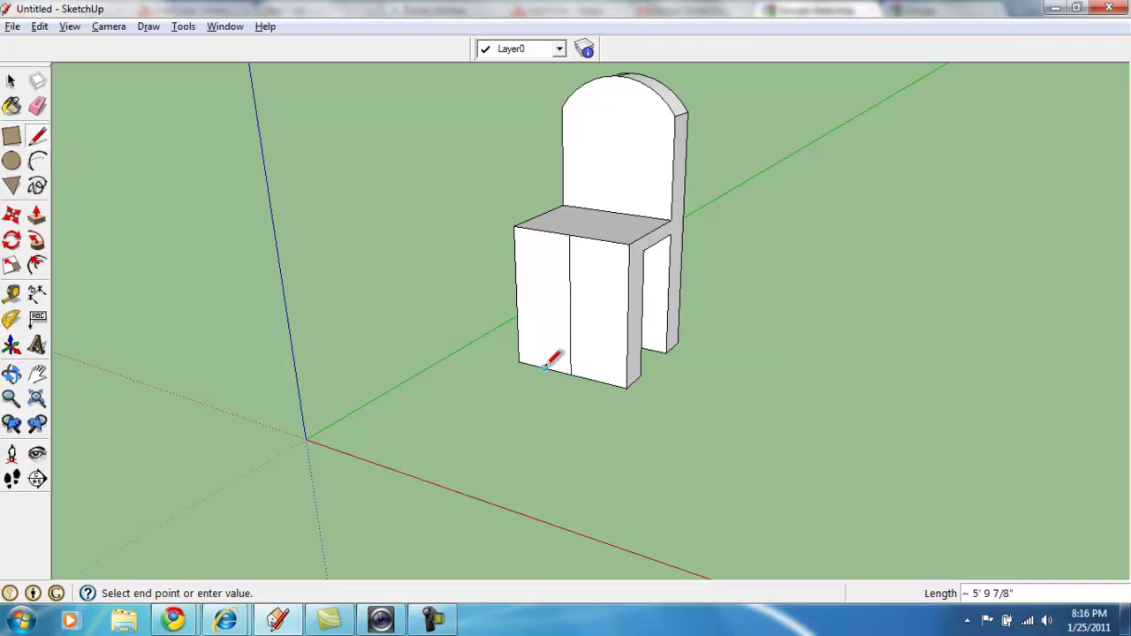
{"action": "left_click", "coordinate": [541, 230]}
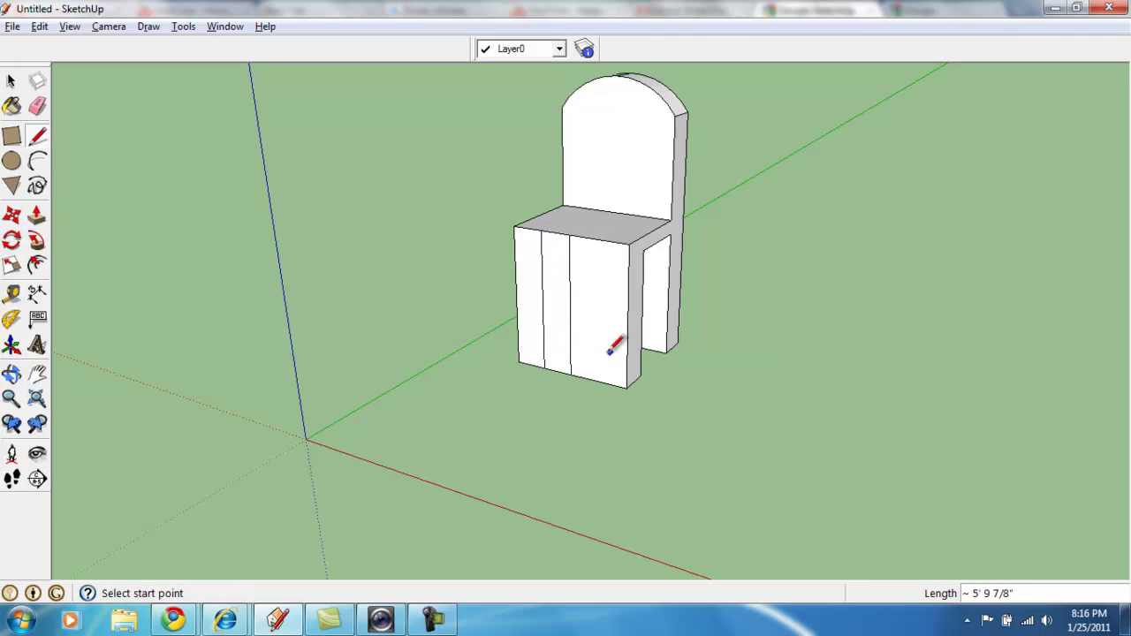
{"action": "left_click", "coordinate": [598, 382]}
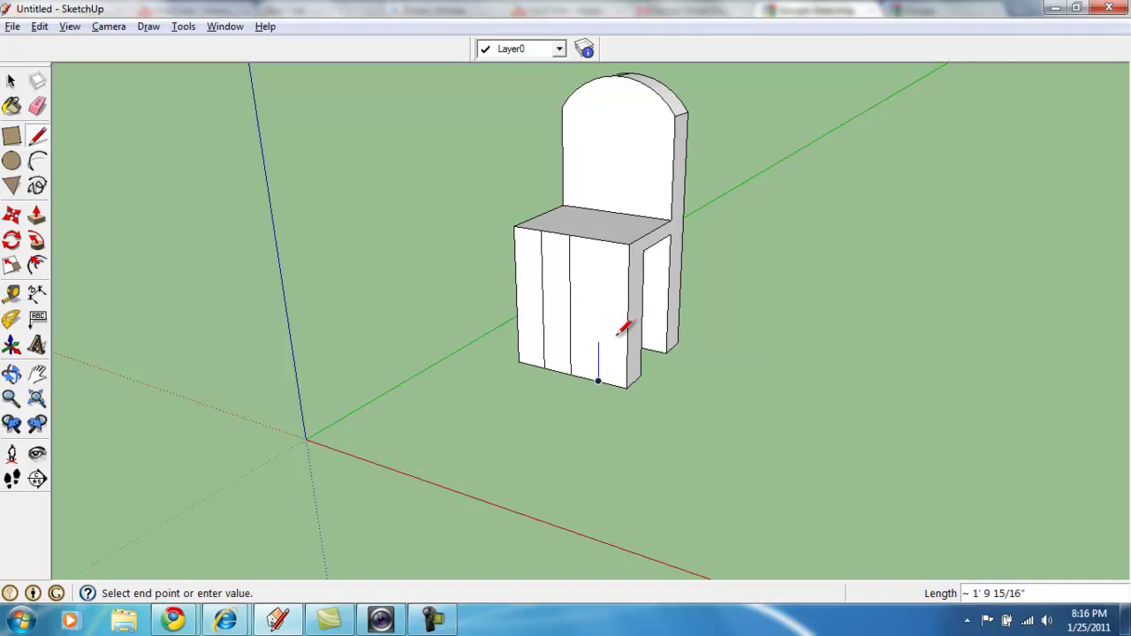
{"action": "left_click", "coordinate": [603, 237]}
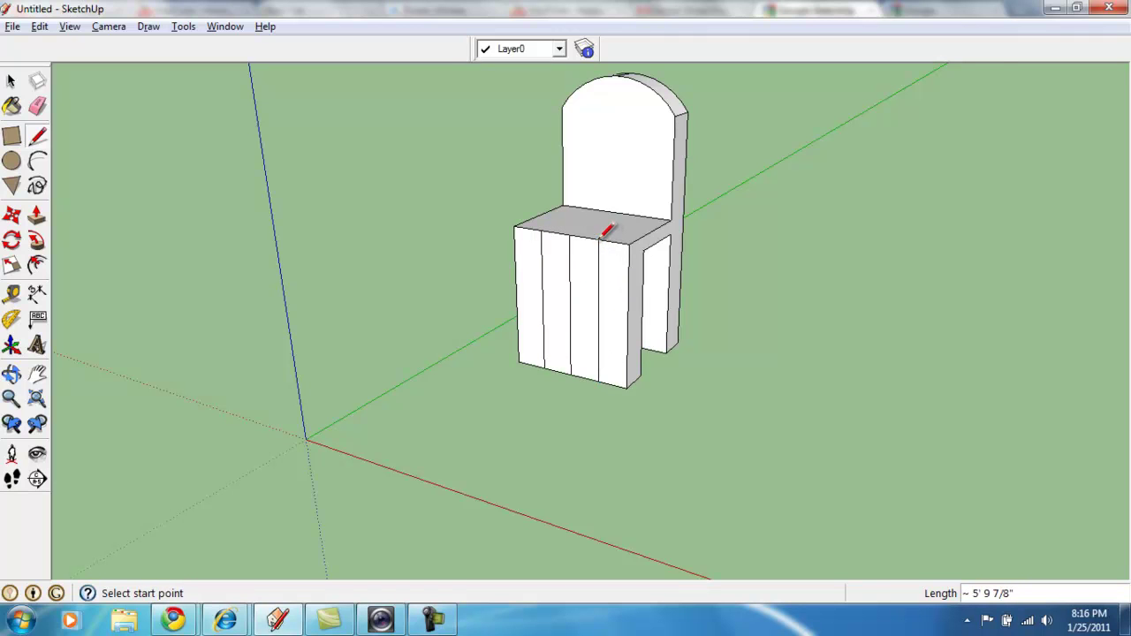
Draw two 5' horizontal lines across the four front strips, one at mid-height and one halfway between it and the seat edge.
{"action": "left_click", "coordinate": [516, 296]}
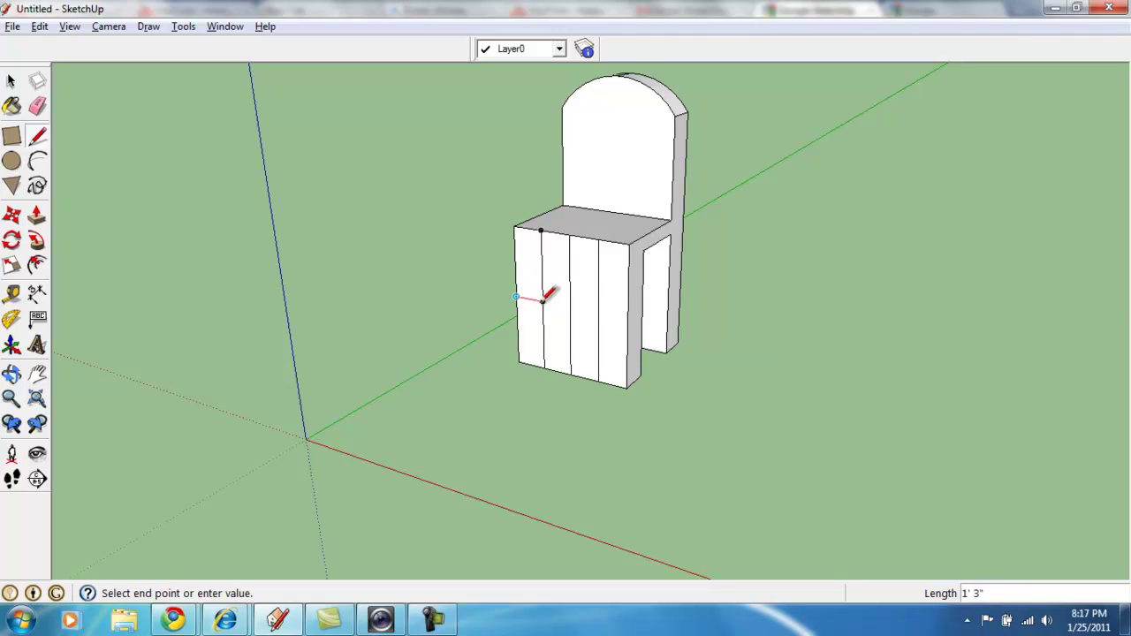
{"action": "left_click", "coordinate": [626, 317]}
{"action": "left_click", "coordinate": [516, 262]}
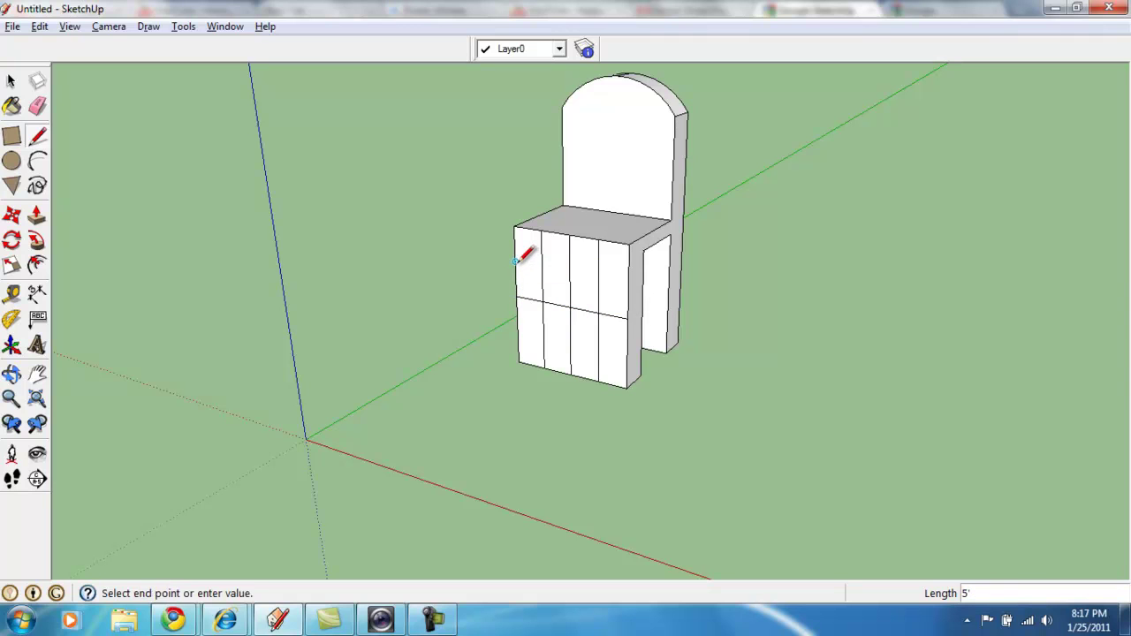
{"action": "left_click", "coordinate": [629, 281]}
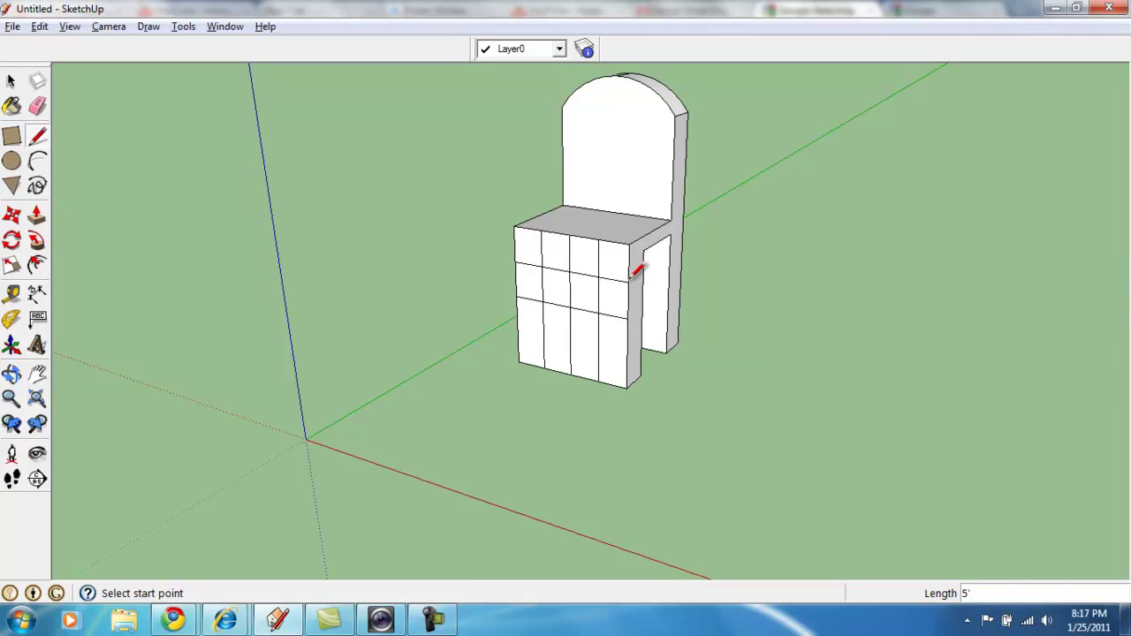
Erase the surplus line segments on the front face, leaving only a central rectangle two strips wide below the upper horizontal line.
{"action": "left_click", "coordinate": [37, 107]}
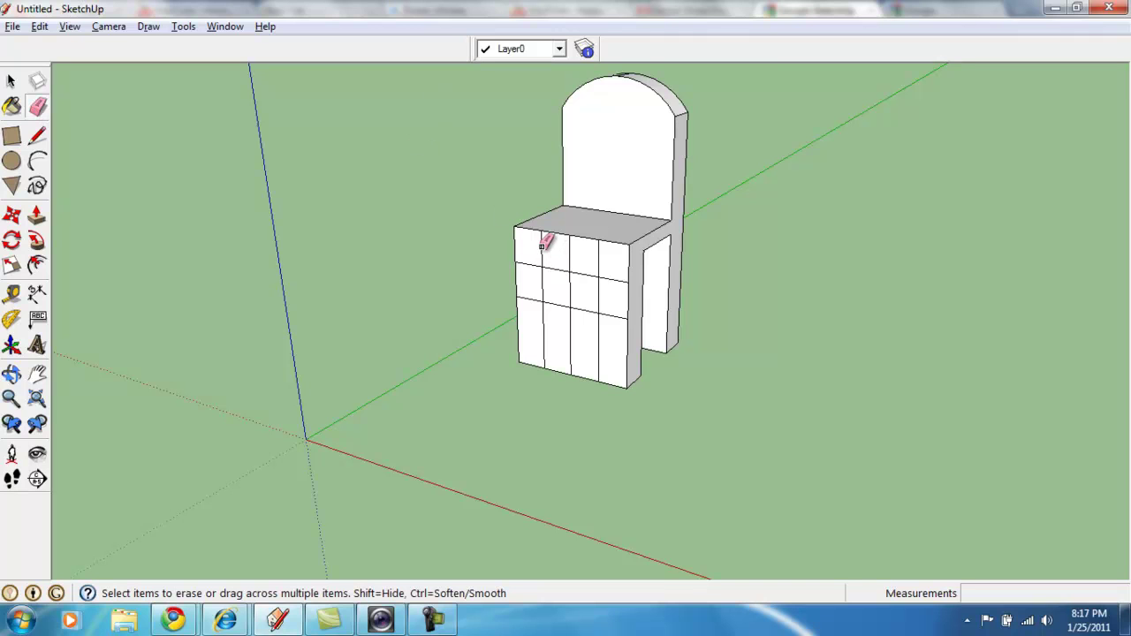
{"action": "left_click_drag", "start_coordinate": [569, 252], "coordinate": [603, 253]}
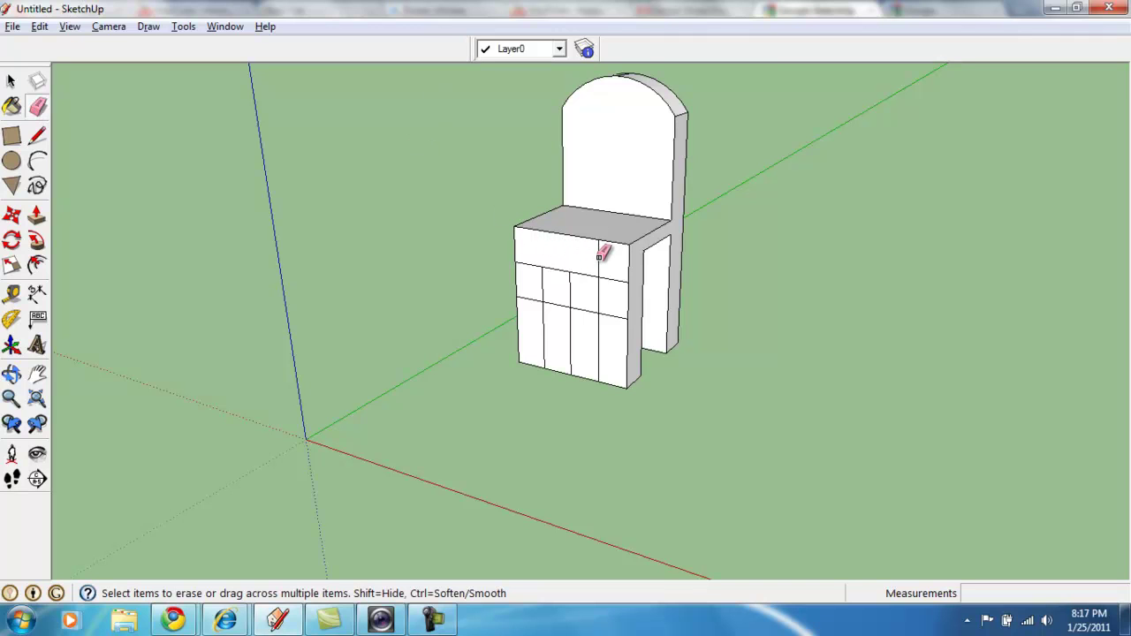
{"action": "left_click", "coordinate": [613, 279]}
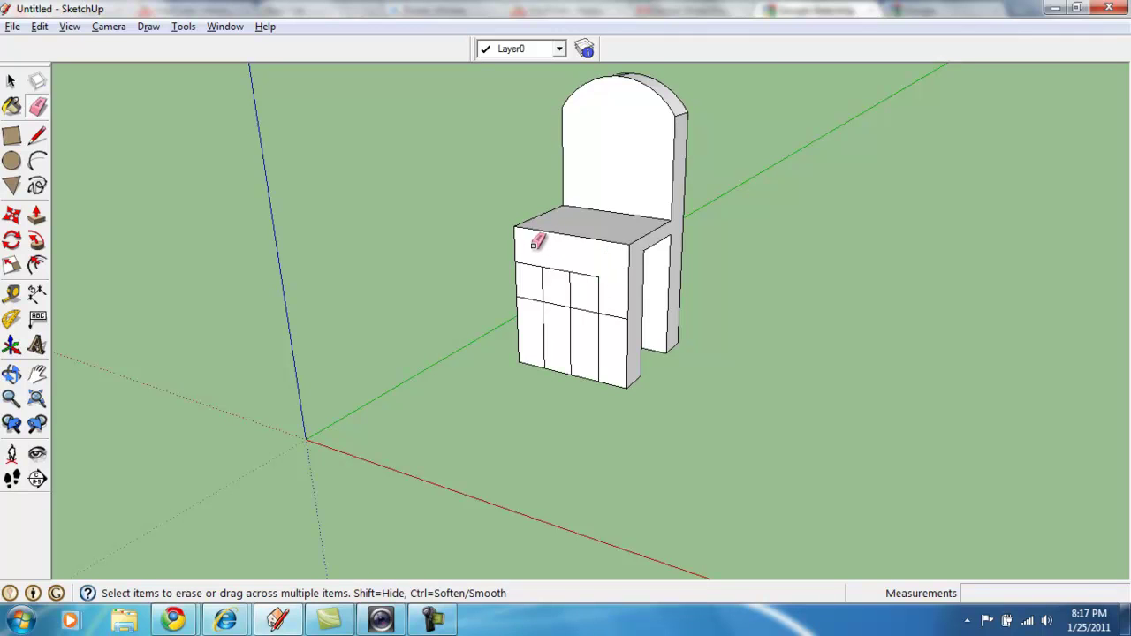
{"action": "left_click_drag", "start_coordinate": [532, 262], "coordinate": [520, 296]}
{"action": "left_click", "coordinate": [625, 317]}
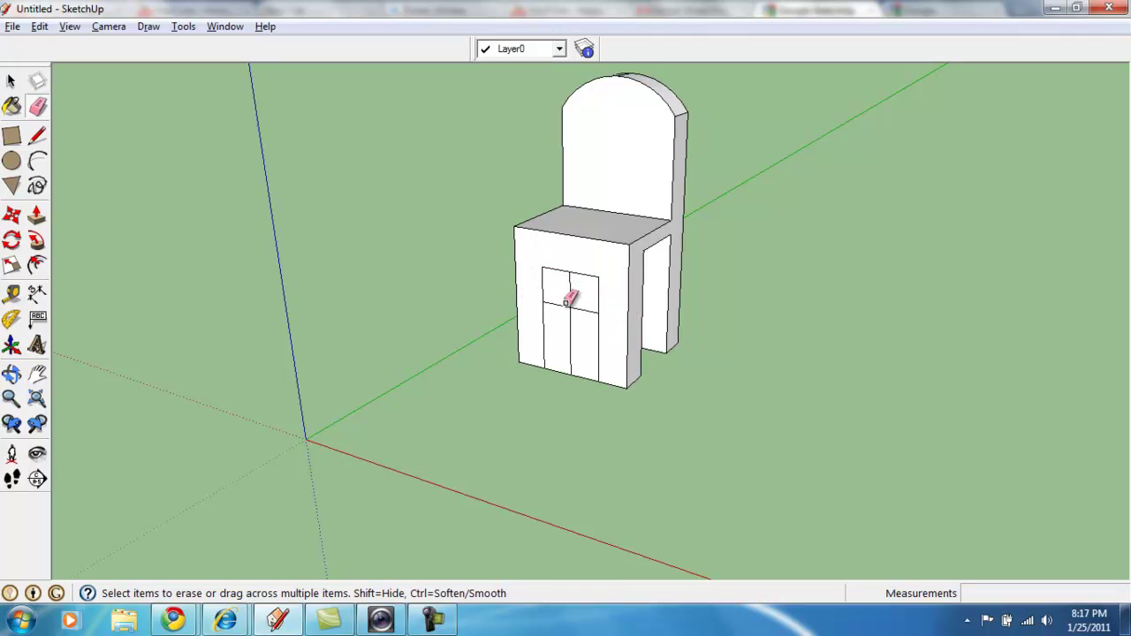
{"action": "left_click", "coordinate": [557, 303]}
{"action": "left_click", "coordinate": [572, 295]}
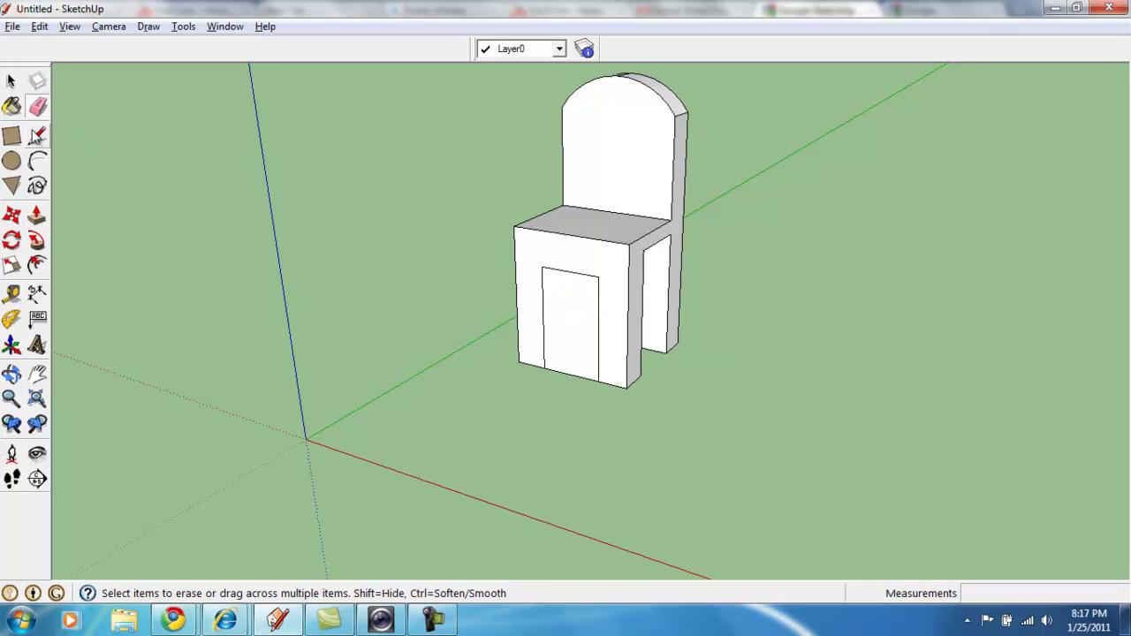
Push the front central rectangle back 1' 3" to open the gap between the two front legs.
{"action": "left_click", "coordinate": [38, 221]}
{"action": "left_click_drag", "start_coordinate": [560, 322], "coordinate": [586, 314]}
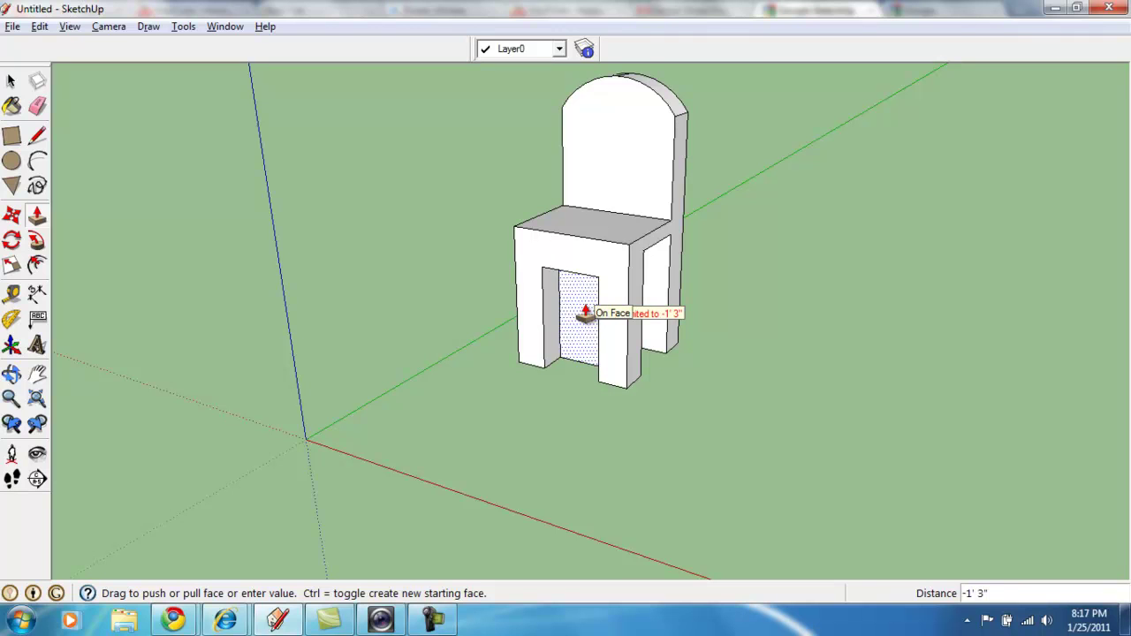
{"action": "left_click_drag", "start_coordinate": [586, 313], "coordinate": [583, 315]}
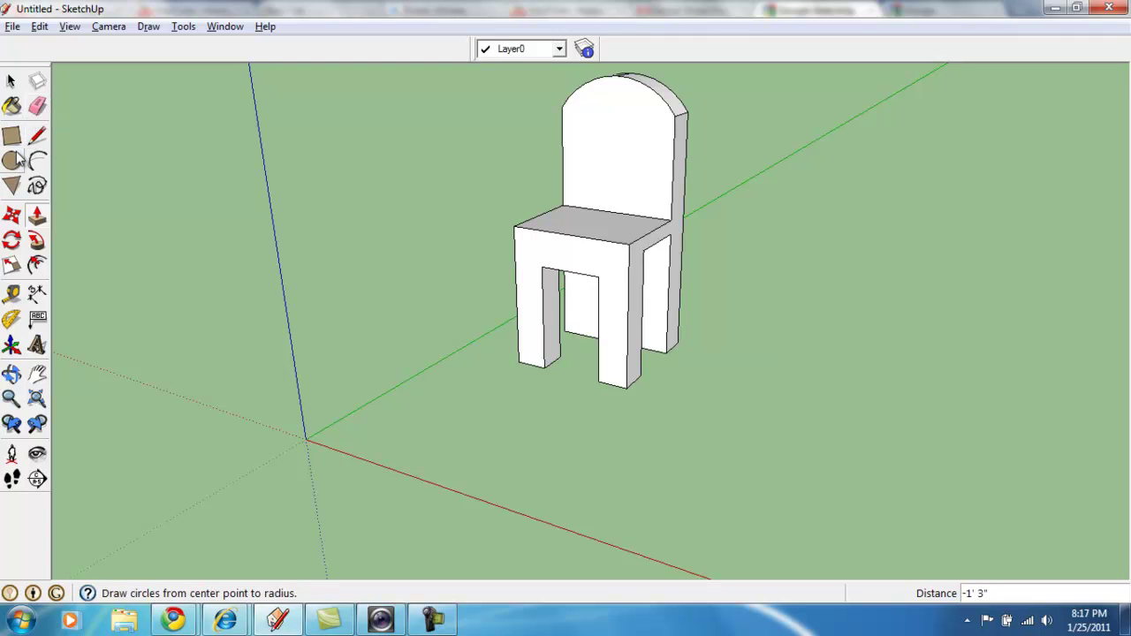
Draw a 5' horizontal line across the chair's rear face between the midpoints of its side edges.
{"action": "left_click", "coordinate": [12, 375]}
{"action": "left_click_drag", "start_coordinate": [386, 378], "coordinate": [184, 301]}
{"action": "left_click_drag", "start_coordinate": [357, 182], "coordinate": [149, 109]}
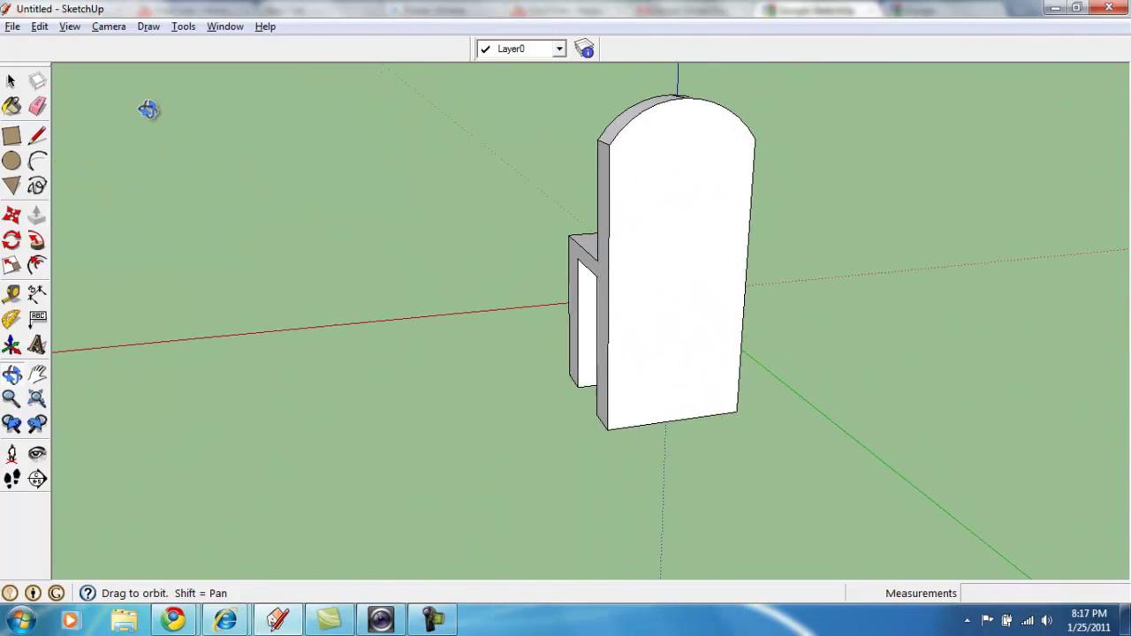
{"action": "left_click_drag", "start_coordinate": [356, 114], "coordinate": [223, 40]}
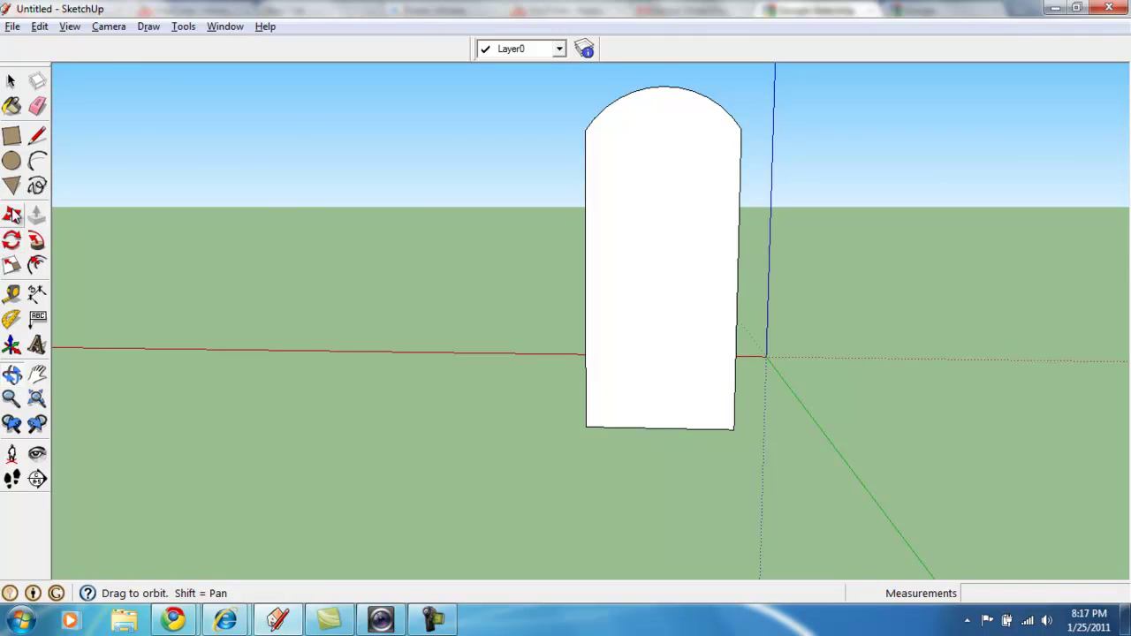
{"action": "left_click", "coordinate": [37, 136]}
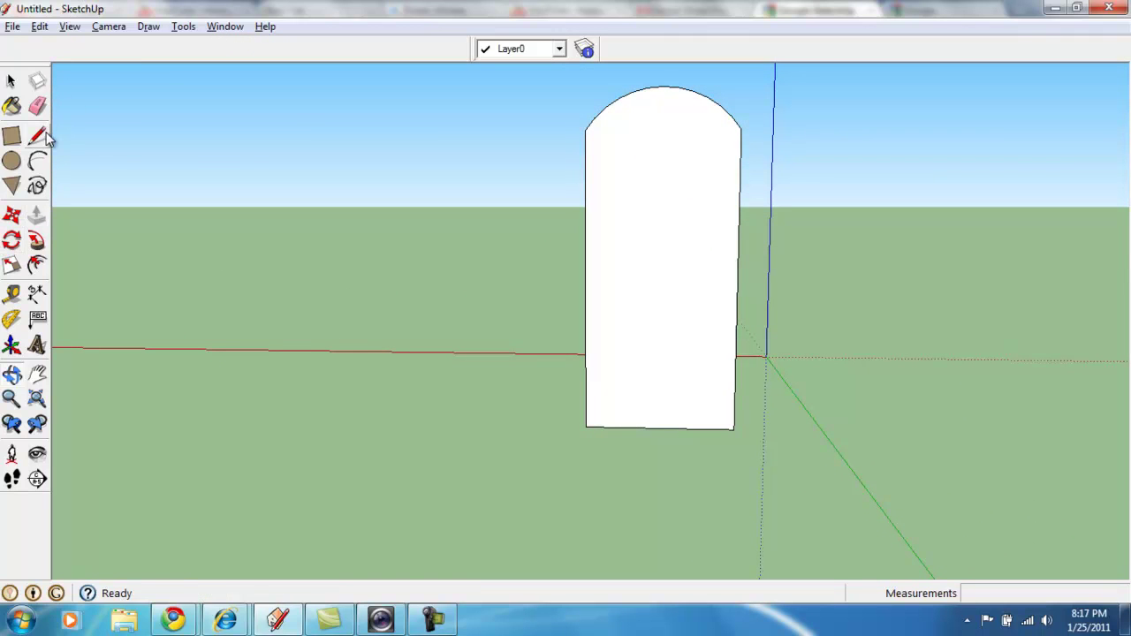
{"action": "left_click", "coordinate": [584, 282]}
{"action": "left_click", "coordinate": [738, 283]}
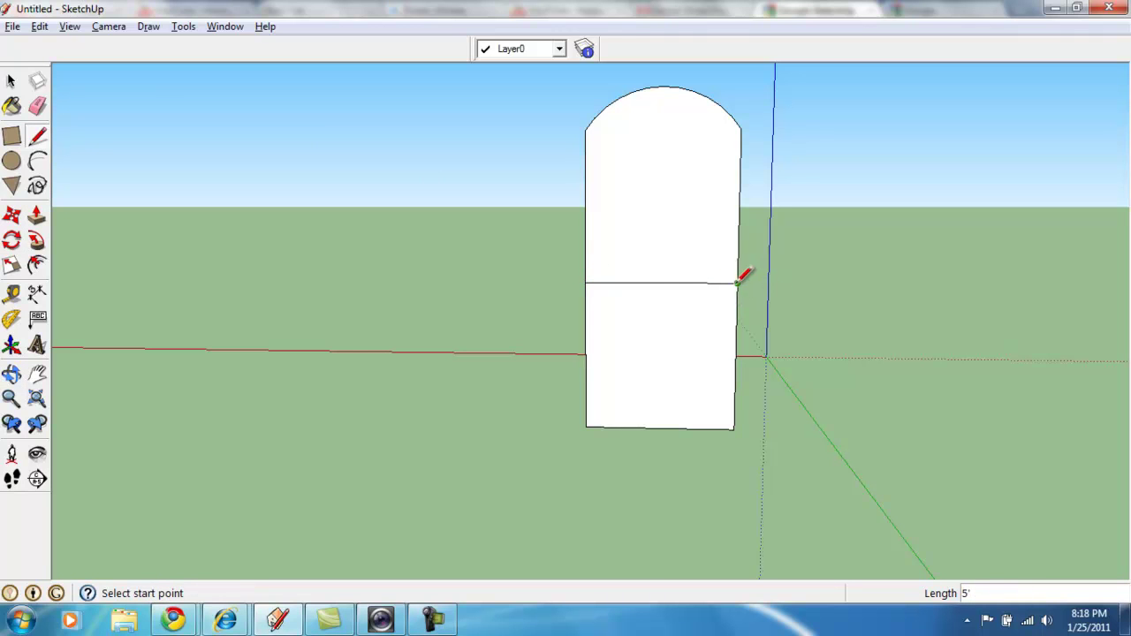
Draw three vertical lines from the rear face's horizontal line to its bottom edge, dividing the lower half into four equal strips.
{"action": "left_click", "coordinate": [660, 283]}
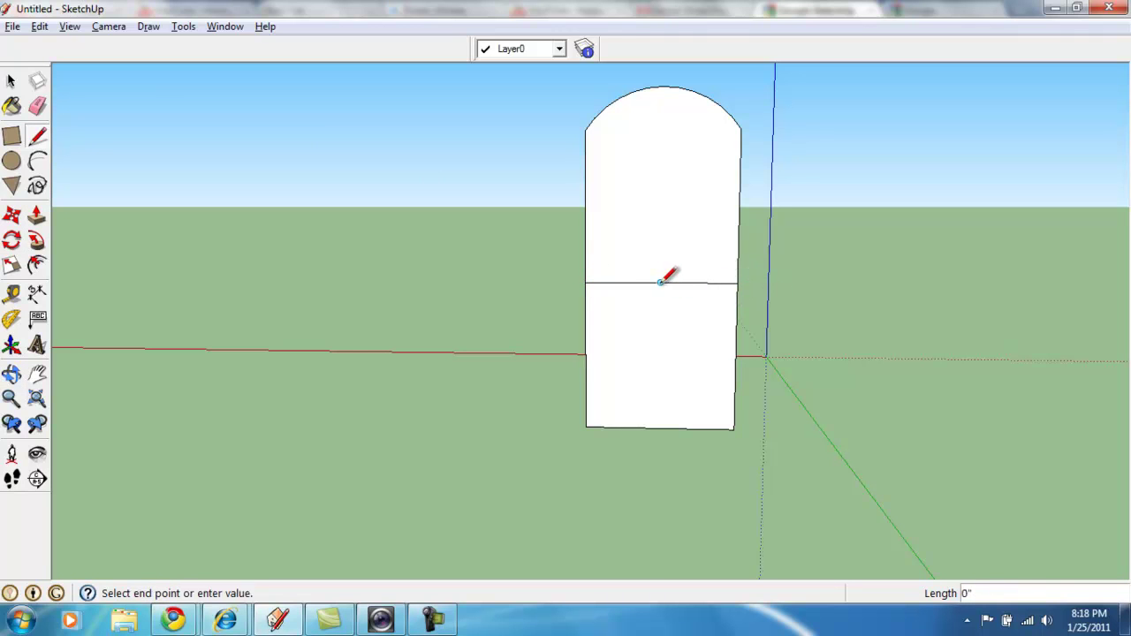
{"action": "left_click", "coordinate": [659, 428]}
{"action": "left_click", "coordinate": [623, 427]}
{"action": "left_click", "coordinate": [623, 283]}
{"action": "left_click", "coordinate": [696, 428]}
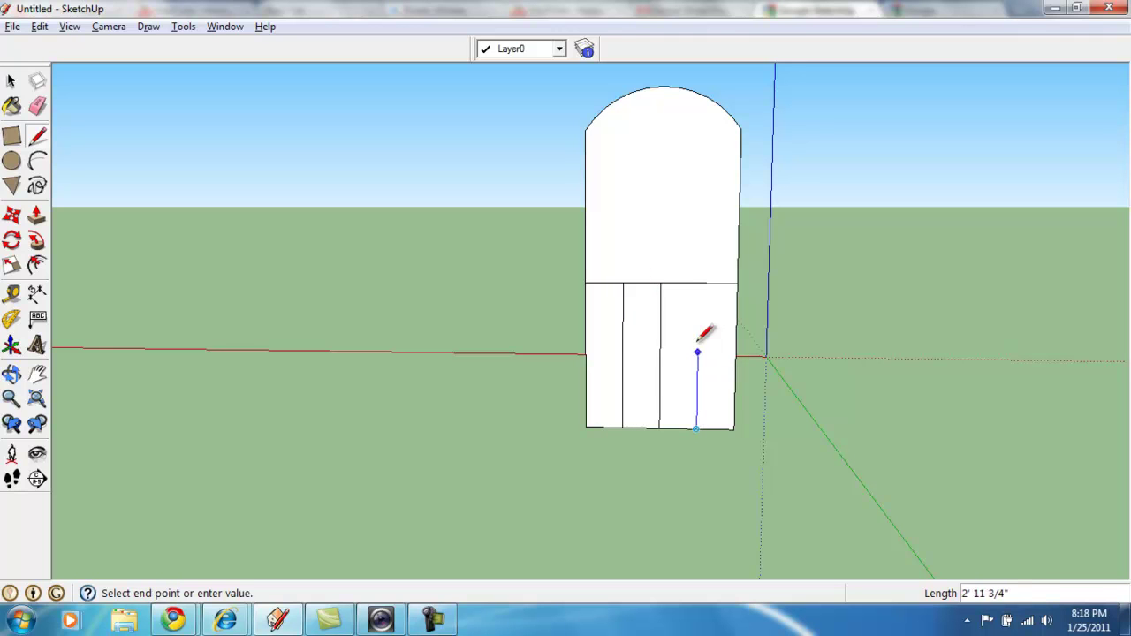
{"action": "left_click", "coordinate": [698, 283]}
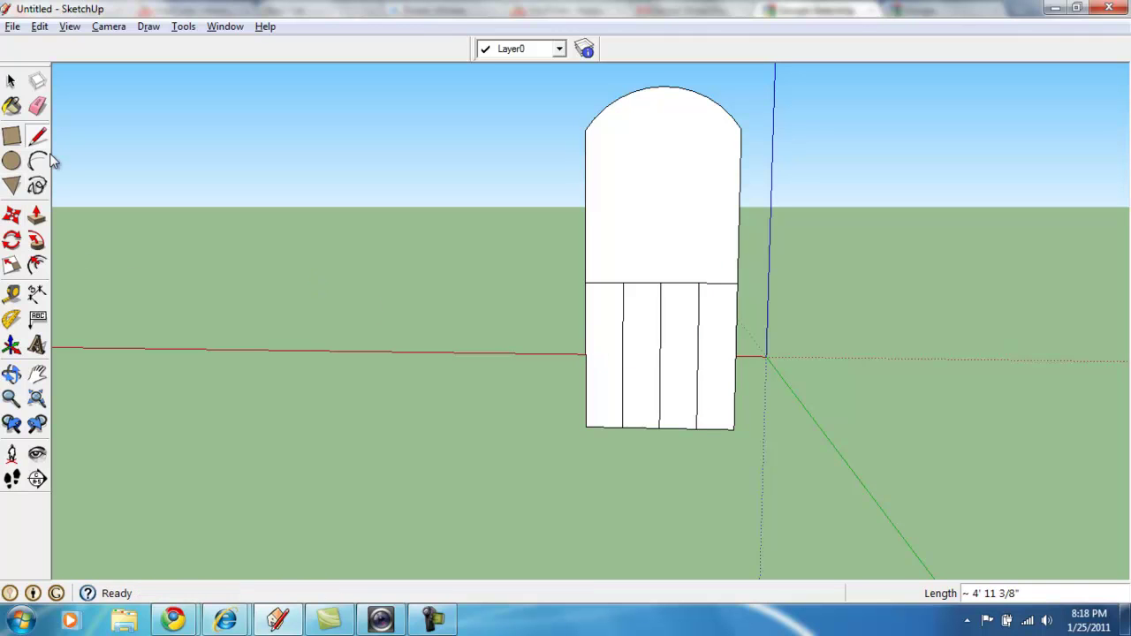
Erase the outer horizontal segments and the middle vertical line on the rear face, leaving a central rectangle.
{"action": "left_click", "coordinate": [37, 107]}
{"action": "left_click", "coordinate": [38, 107]}
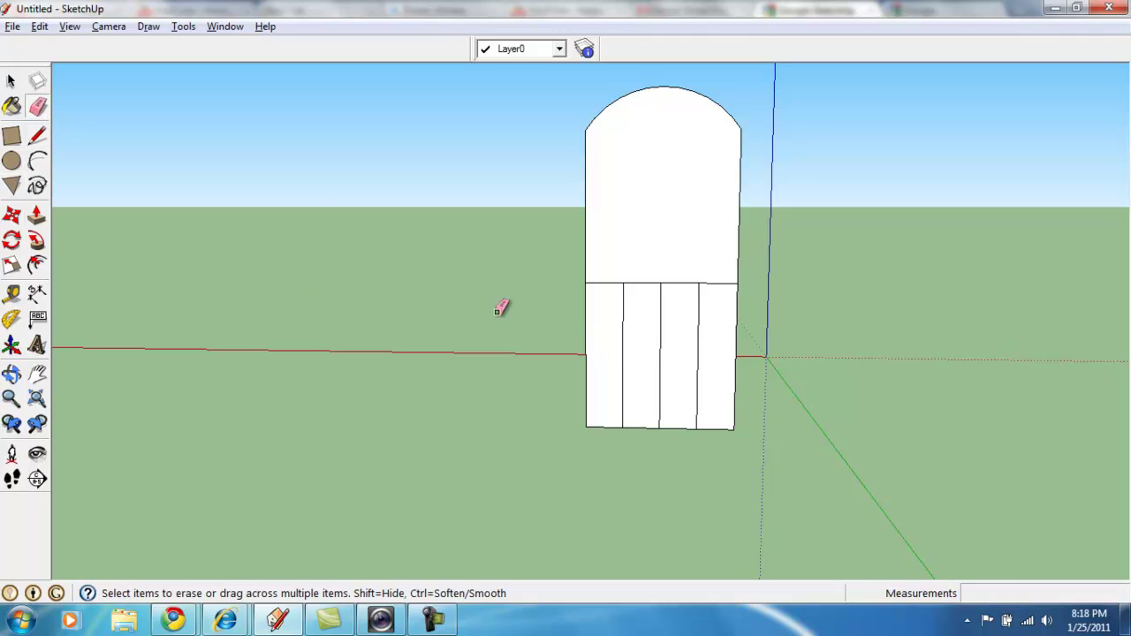
{"action": "left_click", "coordinate": [600, 281]}
{"action": "left_click", "coordinate": [661, 314]}
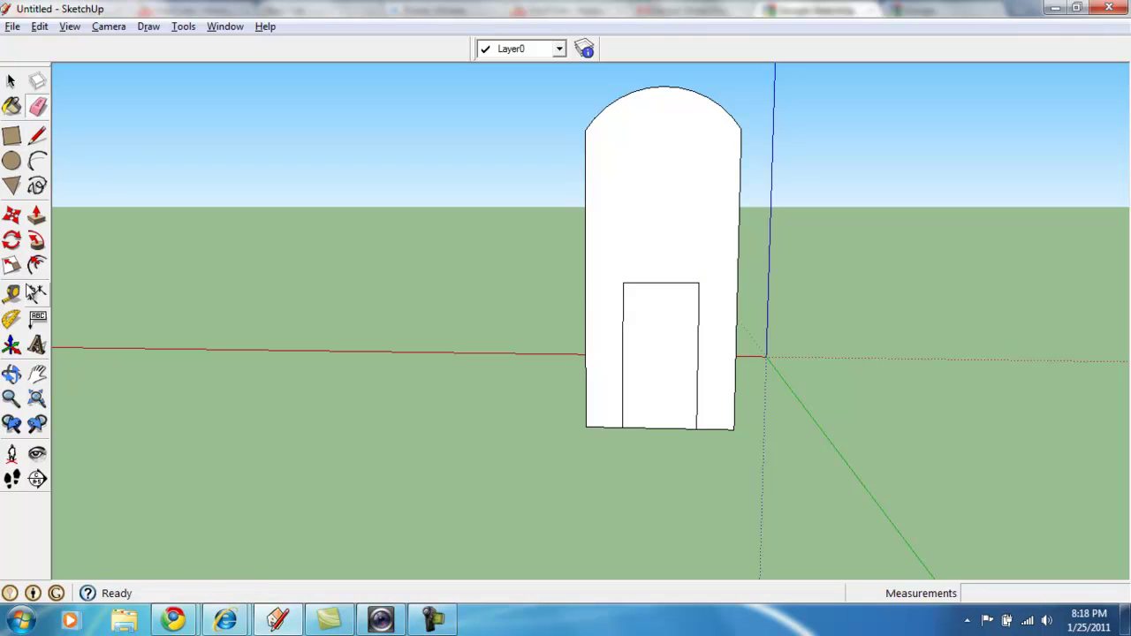
Push the rear central rectangle 1' 3" through to open the gap between the two back legs.
{"action": "left_click", "coordinate": [37, 217]}
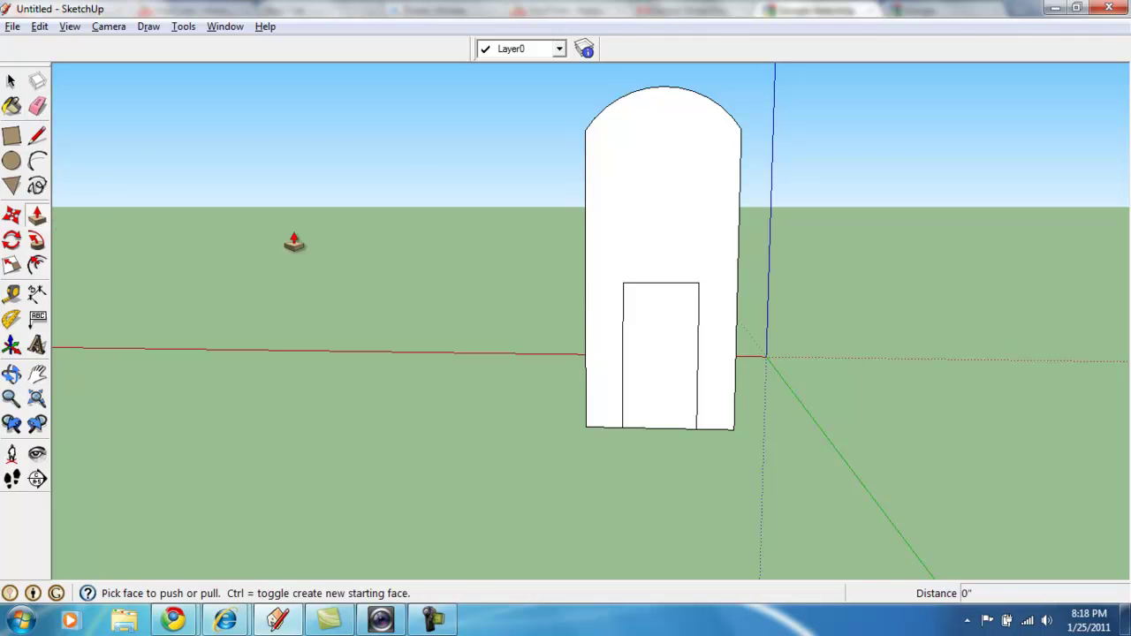
{"action": "left_click_drag", "start_coordinate": [653, 364], "coordinate": [655, 349]}
{"action": "left_click", "coordinate": [654, 349]}
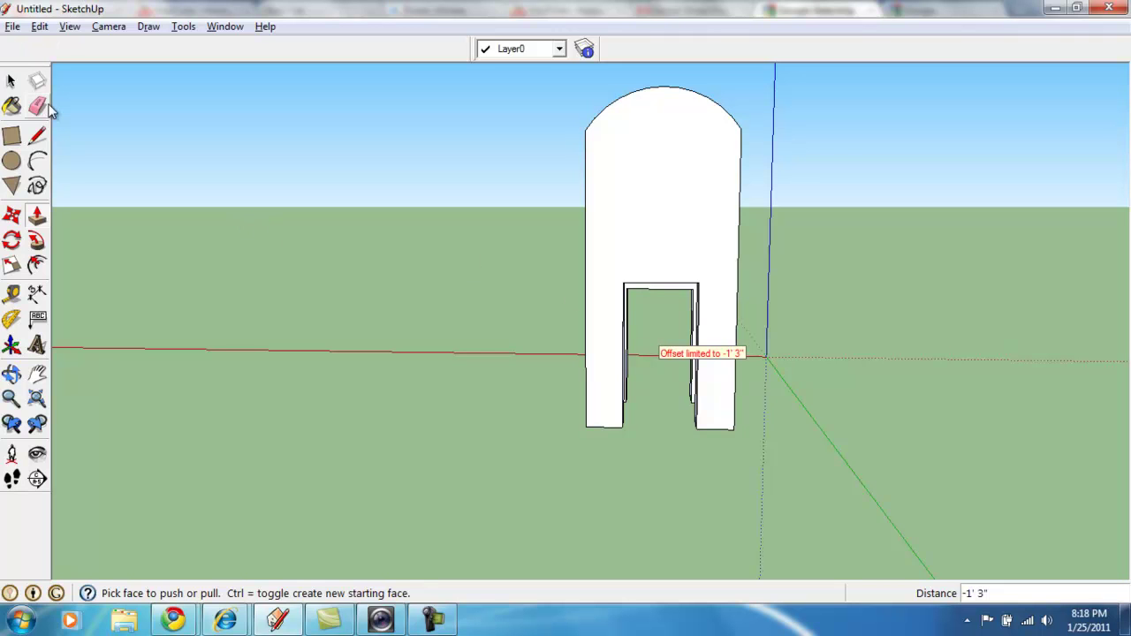
{"action": "left_click", "coordinate": [12, 375]}
{"action": "left_click_drag", "start_coordinate": [469, 245], "coordinate": [959, 266]}
{"action": "left_click_drag", "start_coordinate": [725, 320], "coordinate": [244, 301]}
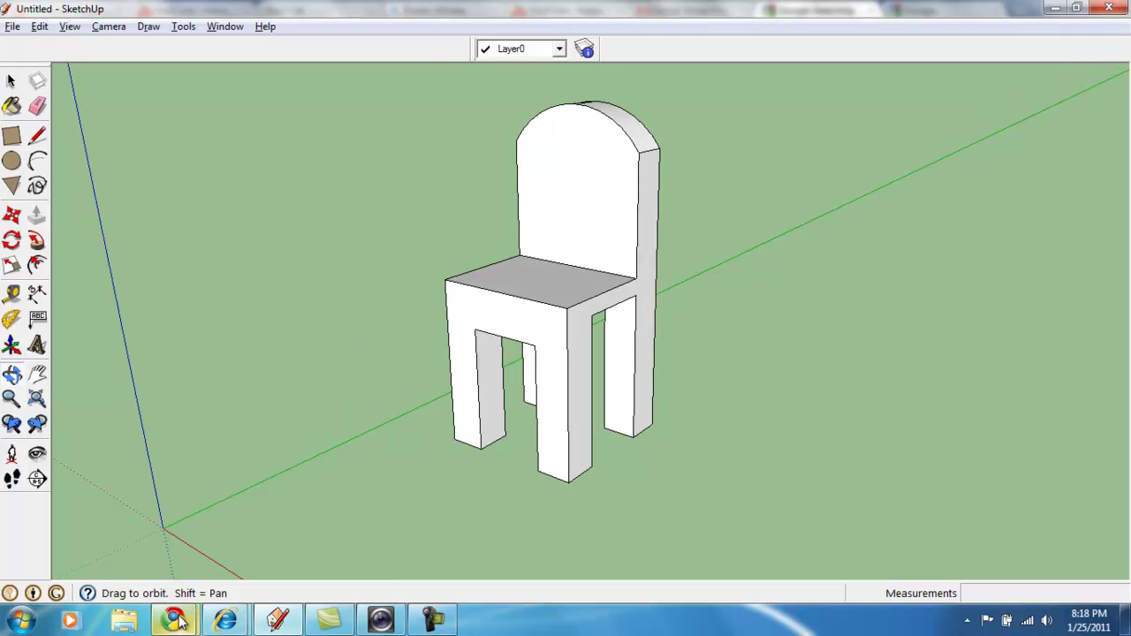
Switch to the Chrome window with Google, search for 3dwarehouse and open the 3D Warehouse site.
{"action": "mouse_move", "coordinate": [177, 622]}
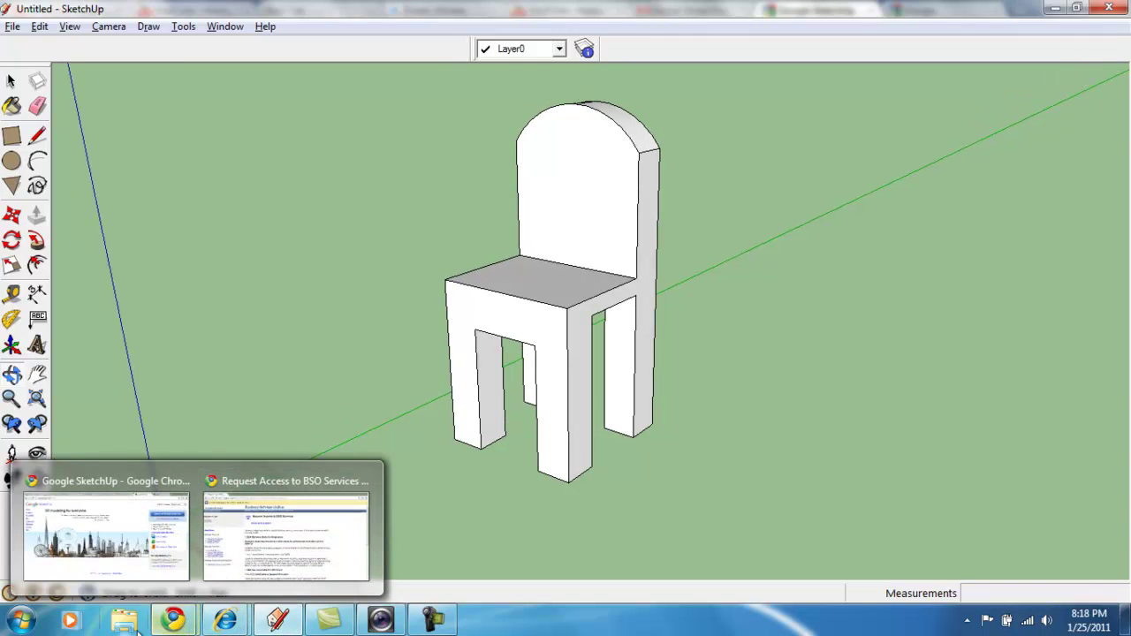
{"action": "left_click", "coordinate": [84, 528]}
{"action": "left_click", "coordinate": [921, 14]}
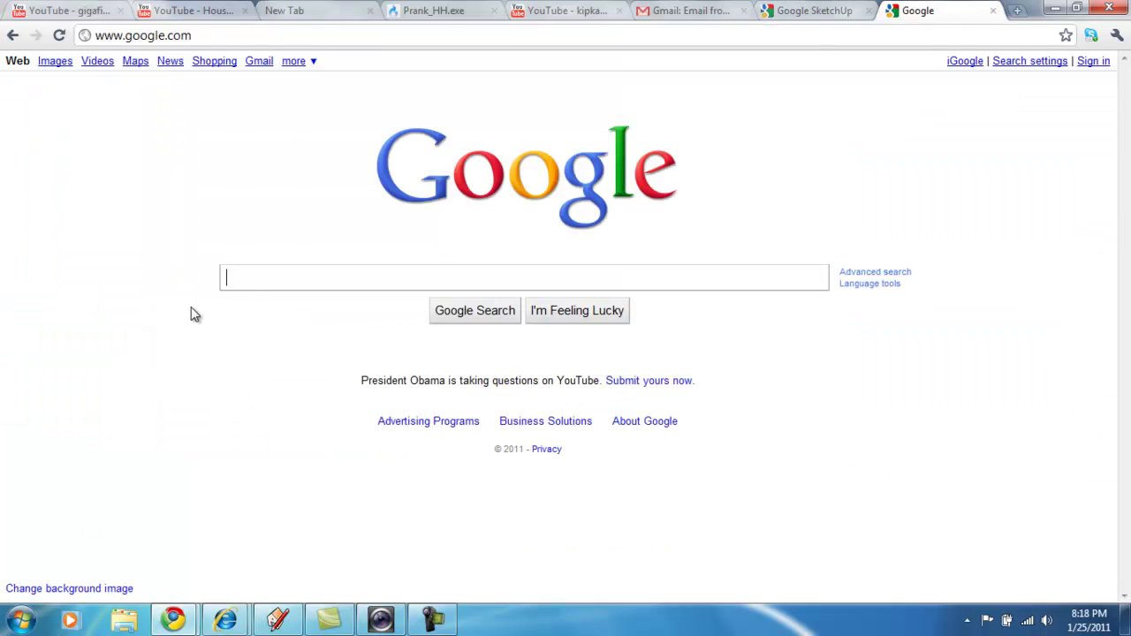
{"action": "type", "text": "3d"}
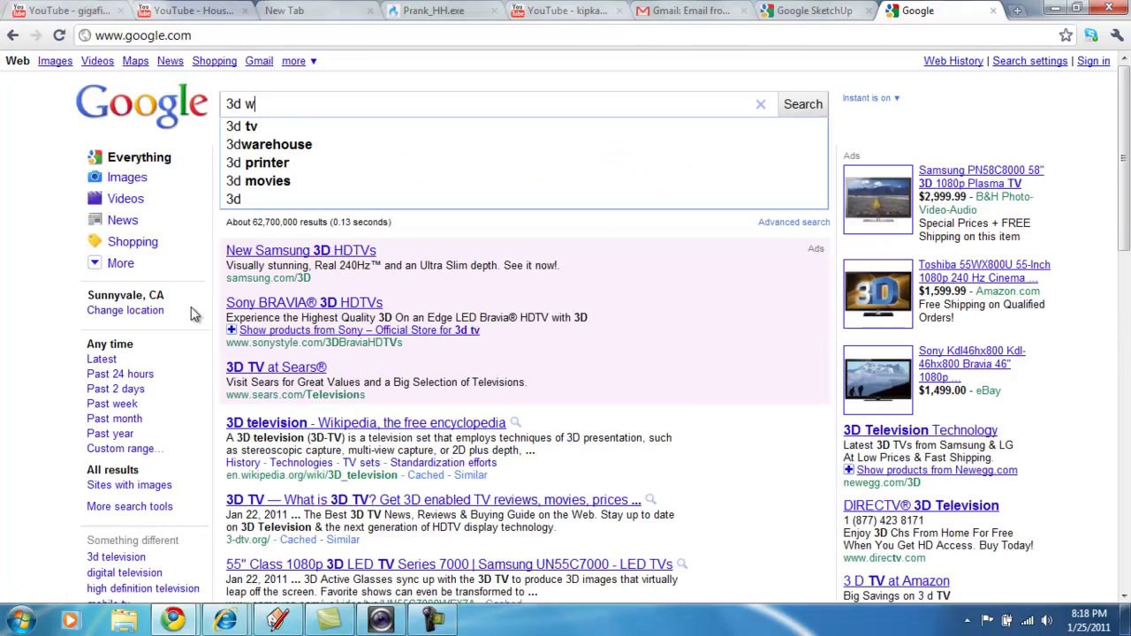
{"action": "type", "text": " ware"}
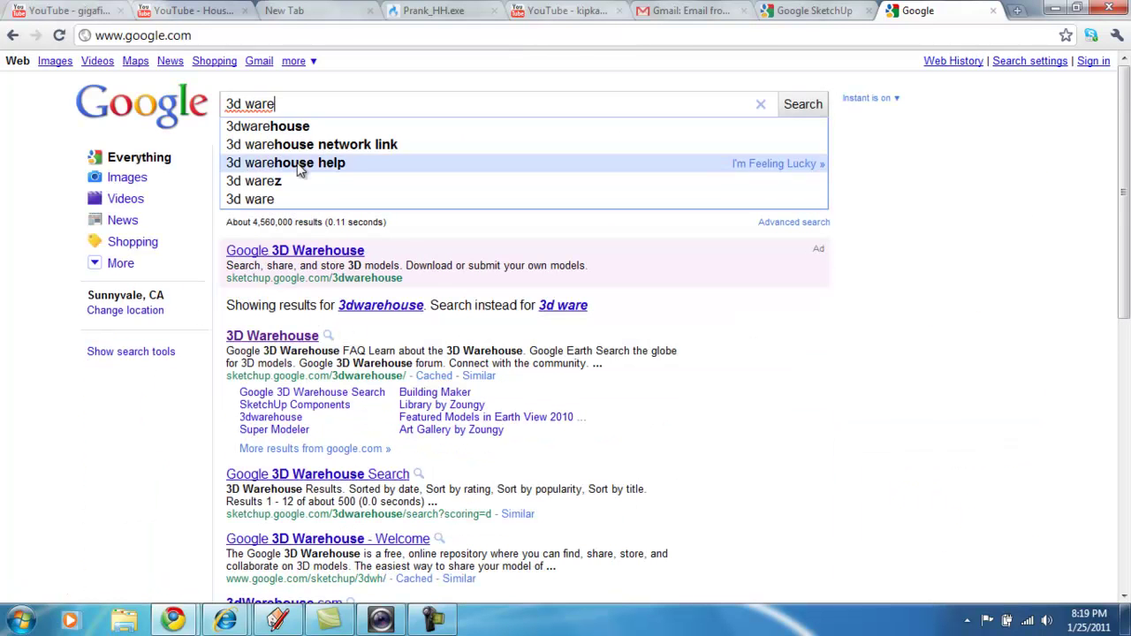
{"action": "left_click", "coordinate": [292, 127]}
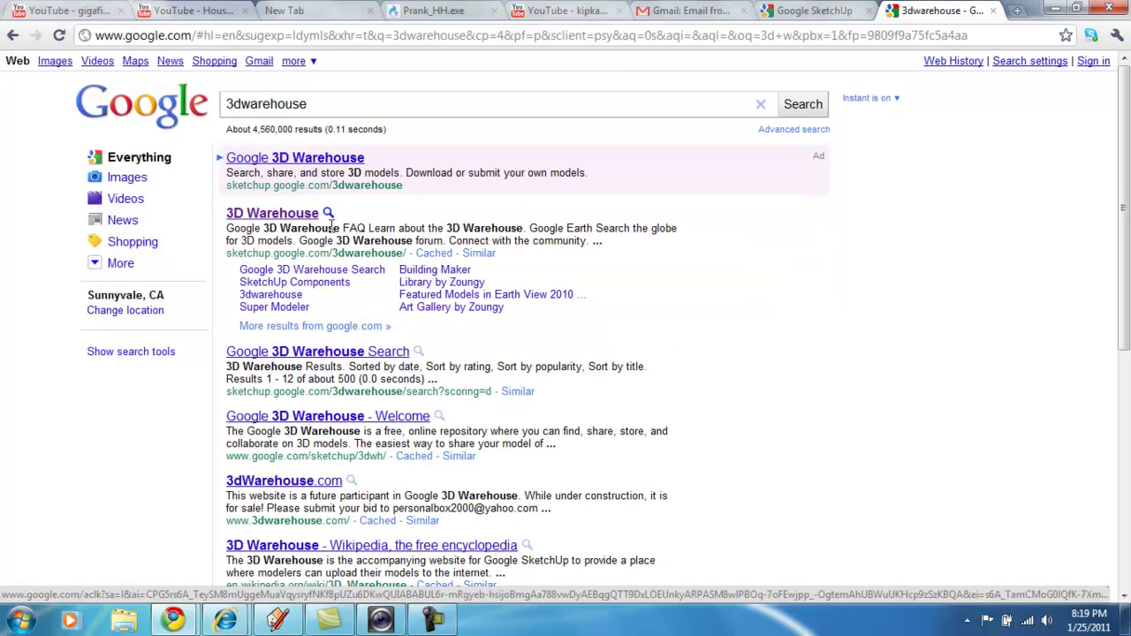
{"action": "left_click", "coordinate": [302, 219]}
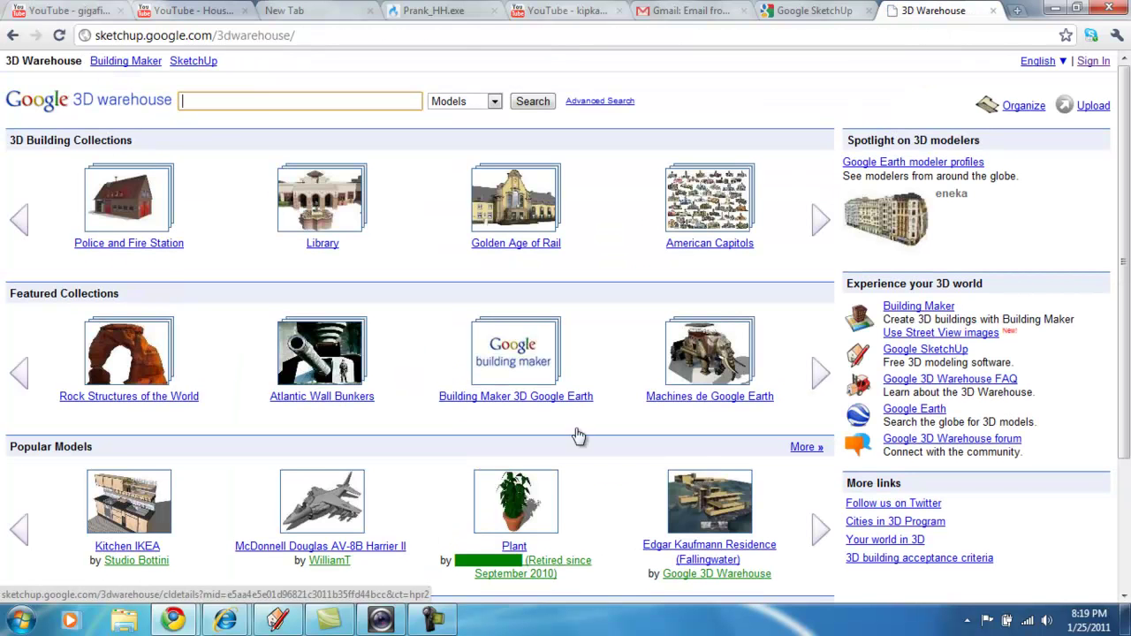
Sign in to 3D Warehouse with the Google account's e-mail and password.
{"action": "left_click", "coordinate": [1092, 61]}
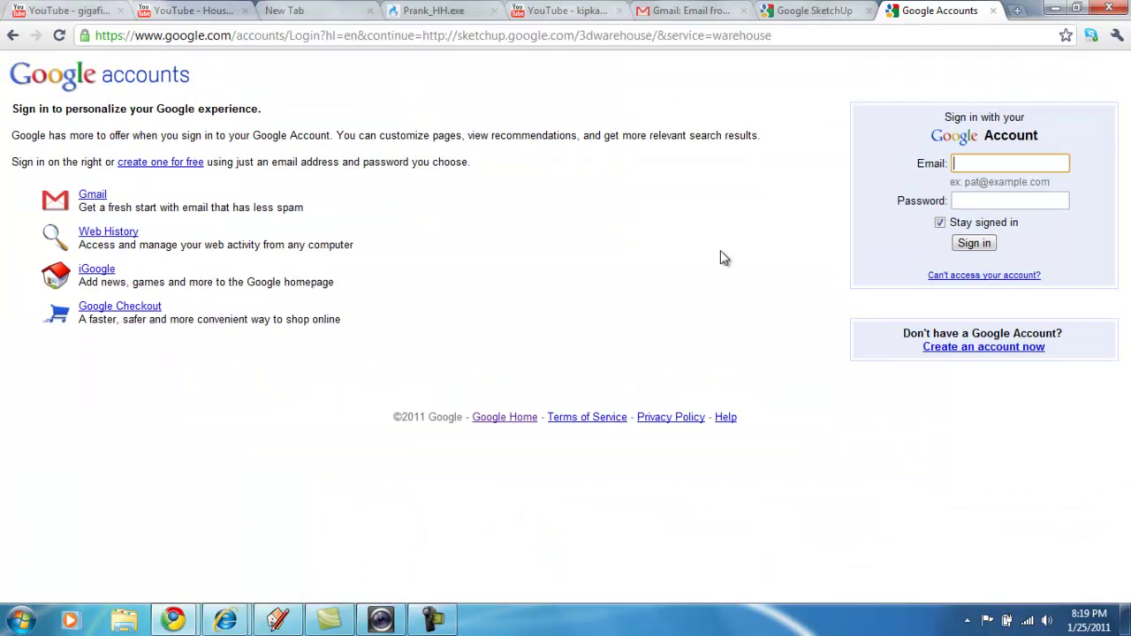
{"action": "type", "text": "k"}
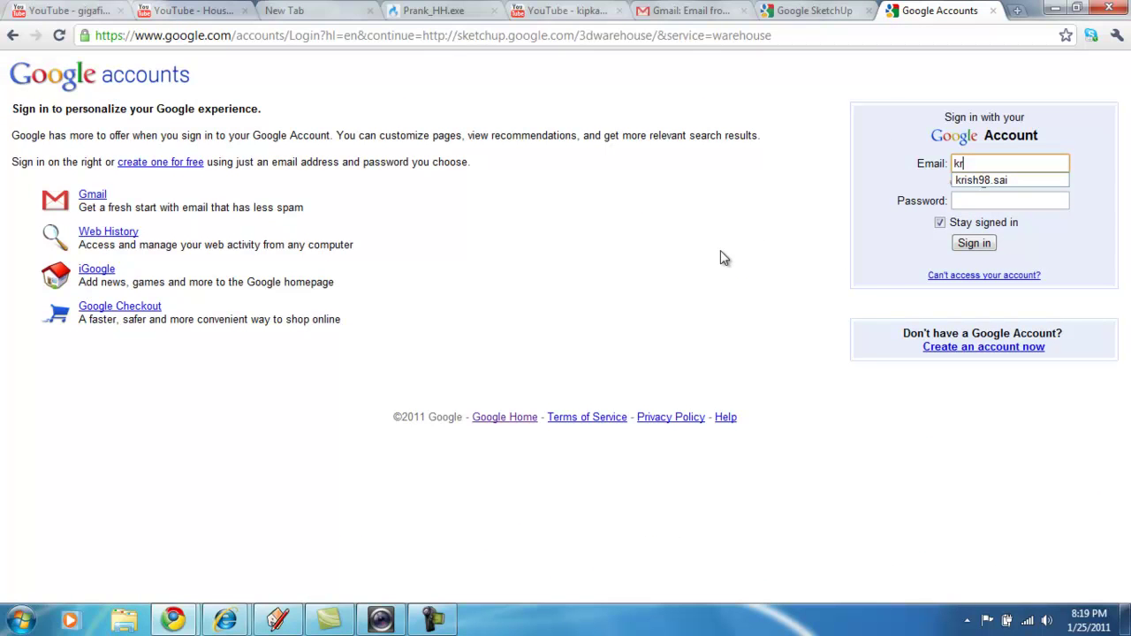
{"action": "type", "text": "r"}
{"action": "left_click", "coordinate": [1049, 178]}
{"action": "left_click", "coordinate": [1033, 203]}
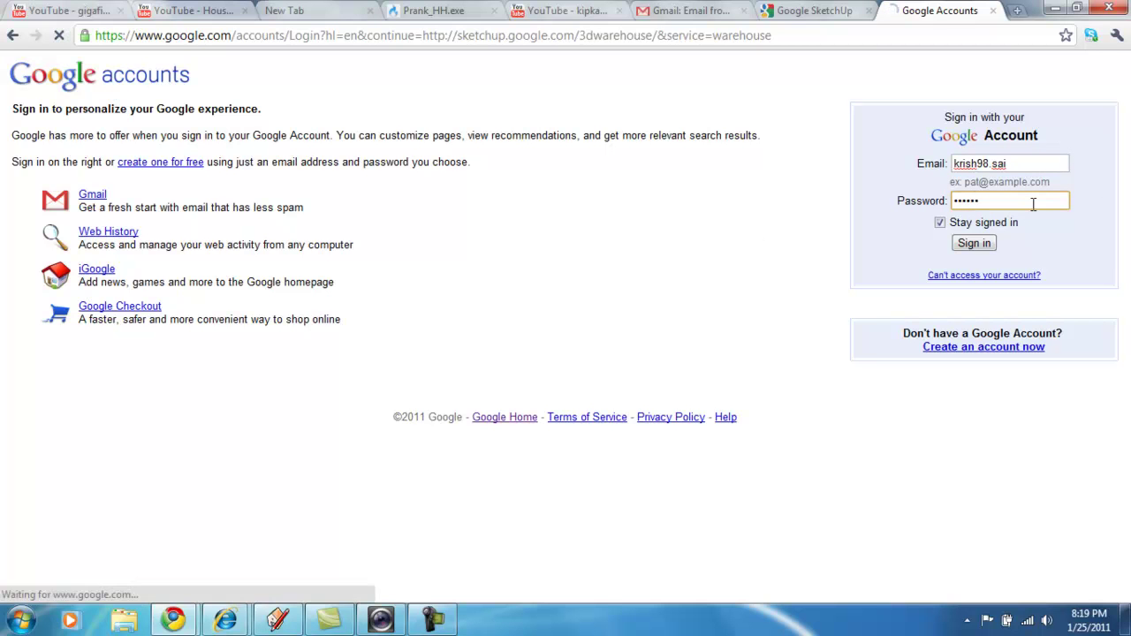
{"action": "key", "text": "Return"}
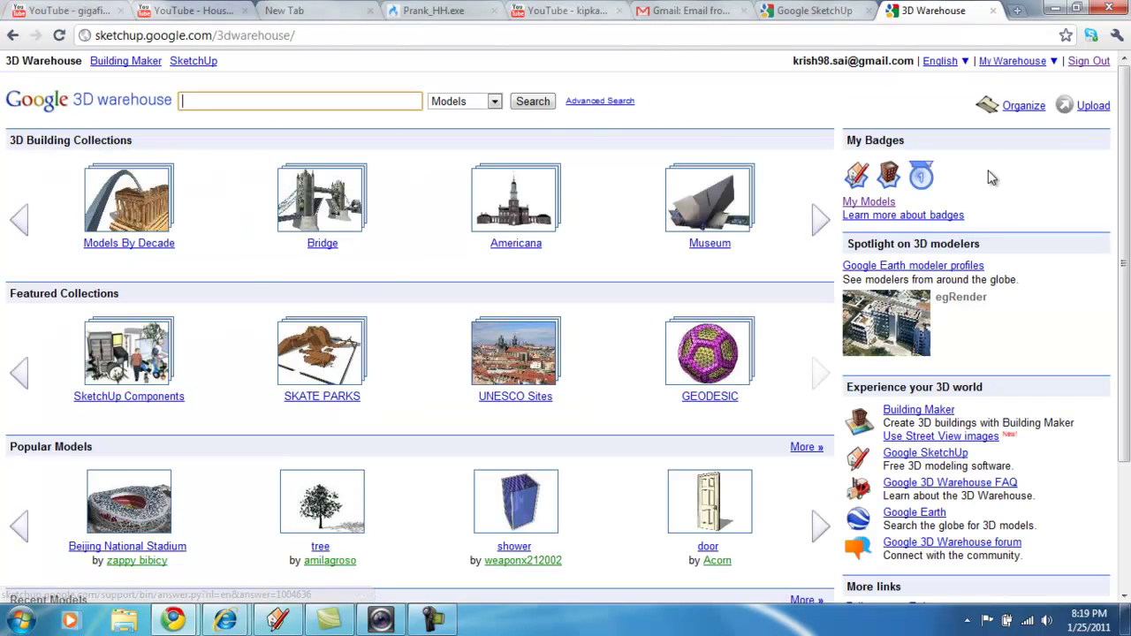
Open the account's own models in 3D Warehouse and view the details of "Best Desk Ever!!!".
{"action": "left_click", "coordinate": [1018, 62]}
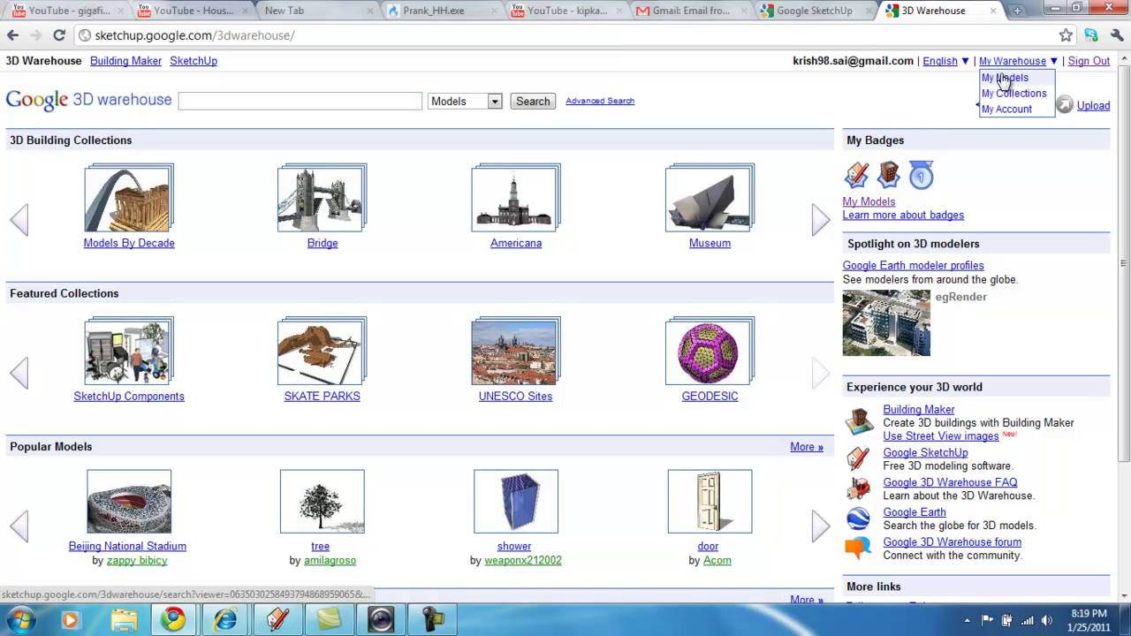
{"action": "left_click", "coordinate": [1005, 79]}
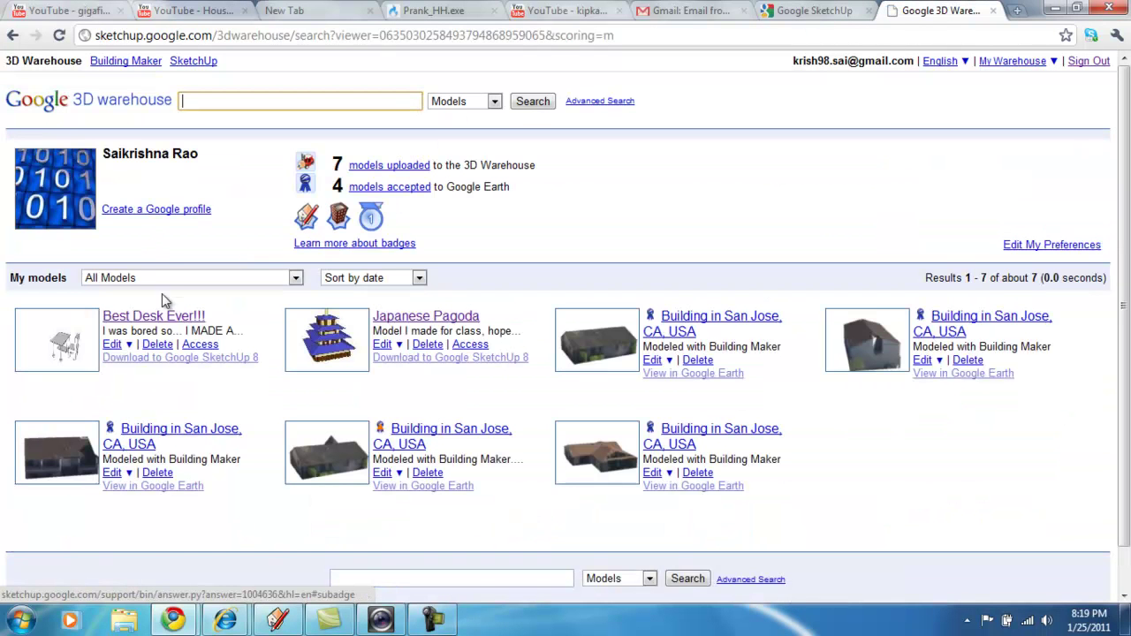
{"action": "left_click", "coordinate": [139, 320]}
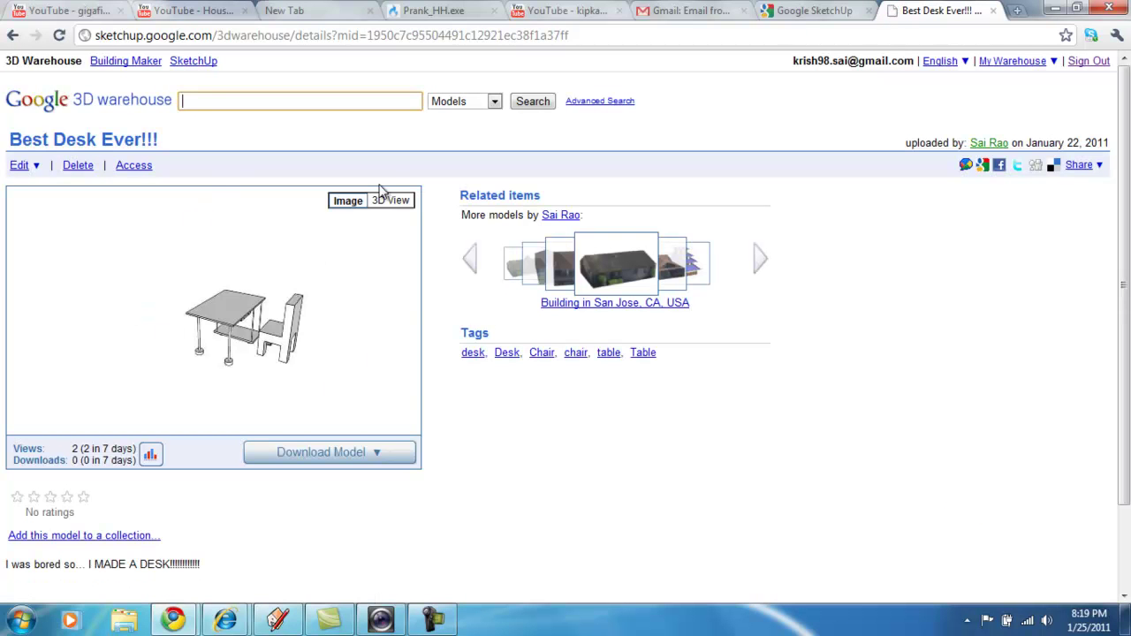
Show the "Best Desk Ever!!!" model in 3D View and rotate it to see it from another side.
{"action": "left_click", "coordinate": [394, 201]}
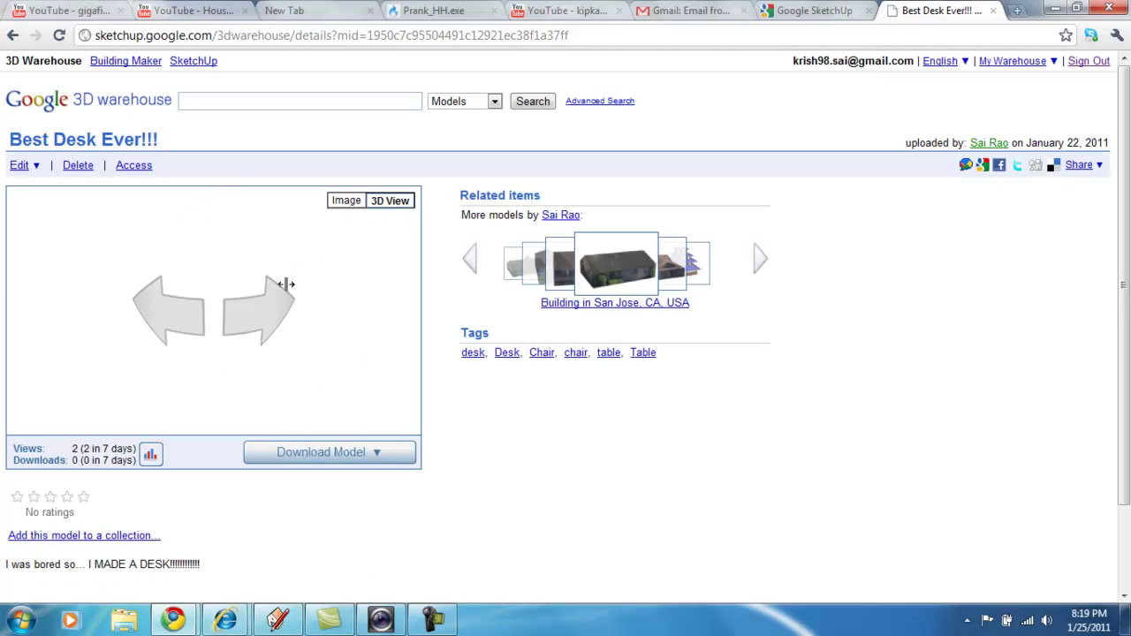
{"action": "left_click_drag", "start_coordinate": [234, 305], "coordinate": [105, 284]}
Open the related "Japanese Pagoda" model, show it in 3D View and rotate it.
{"action": "left_click", "coordinate": [694, 277]}
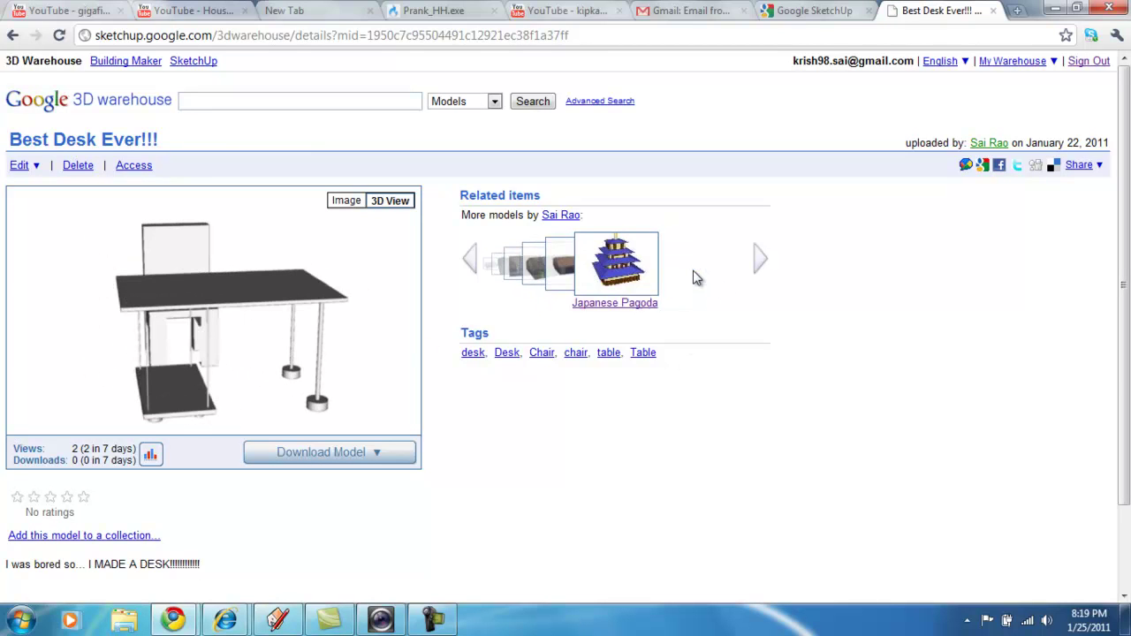
{"action": "left_click", "coordinate": [623, 310]}
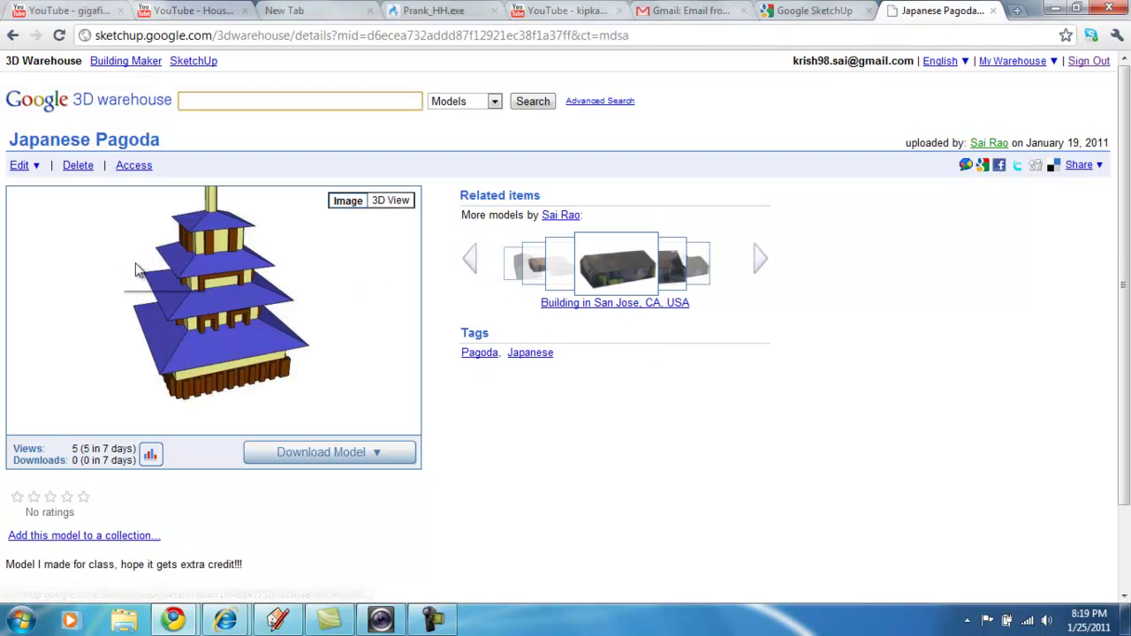
{"action": "left_click", "coordinate": [390, 201]}
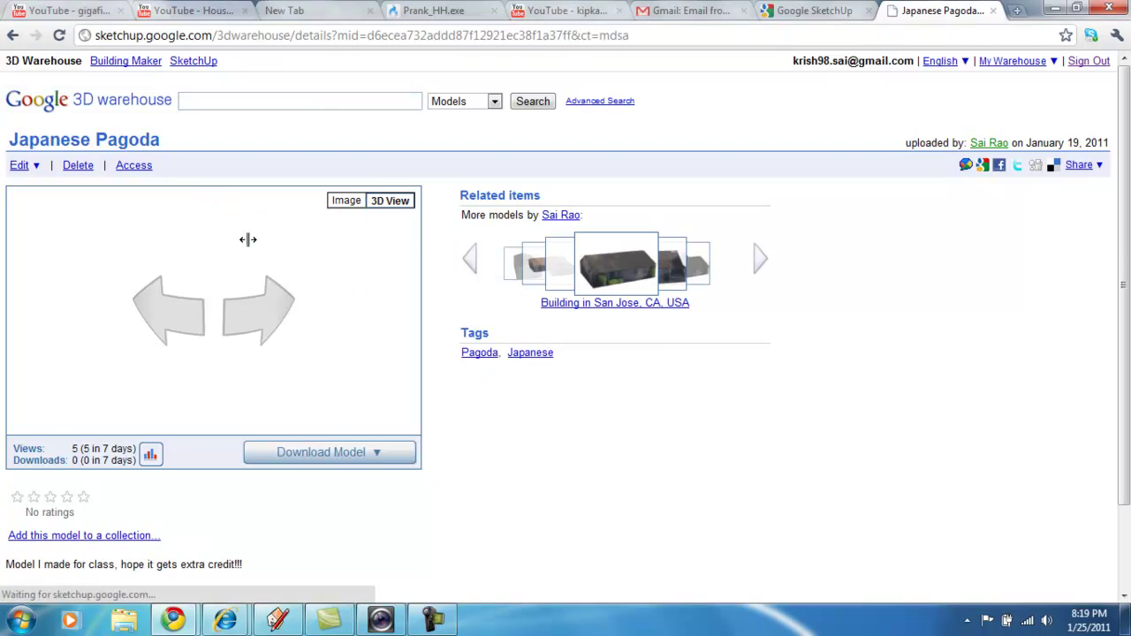
{"action": "left_click_drag", "start_coordinate": [56, 297], "coordinate": [206, 353]}
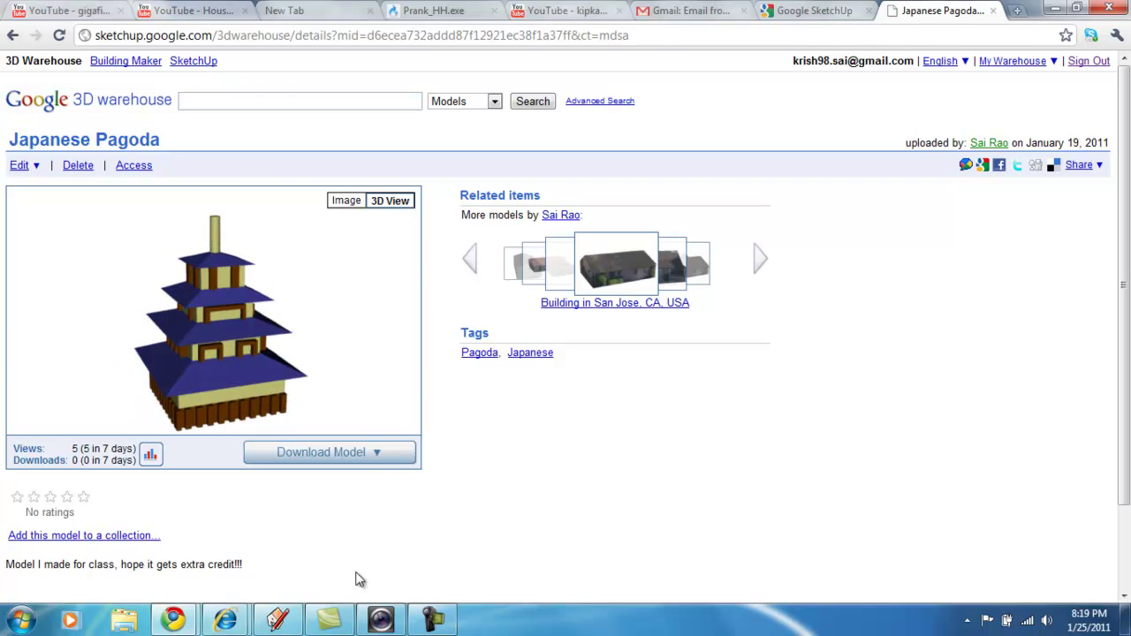
Switch to SketchUp, start sharing the chair model to 3D Warehouse with unused items purged, and close the upload form without submitting it.
{"action": "mouse_move", "coordinate": [278, 618]}
{"action": "left_click", "coordinate": [279, 531]}
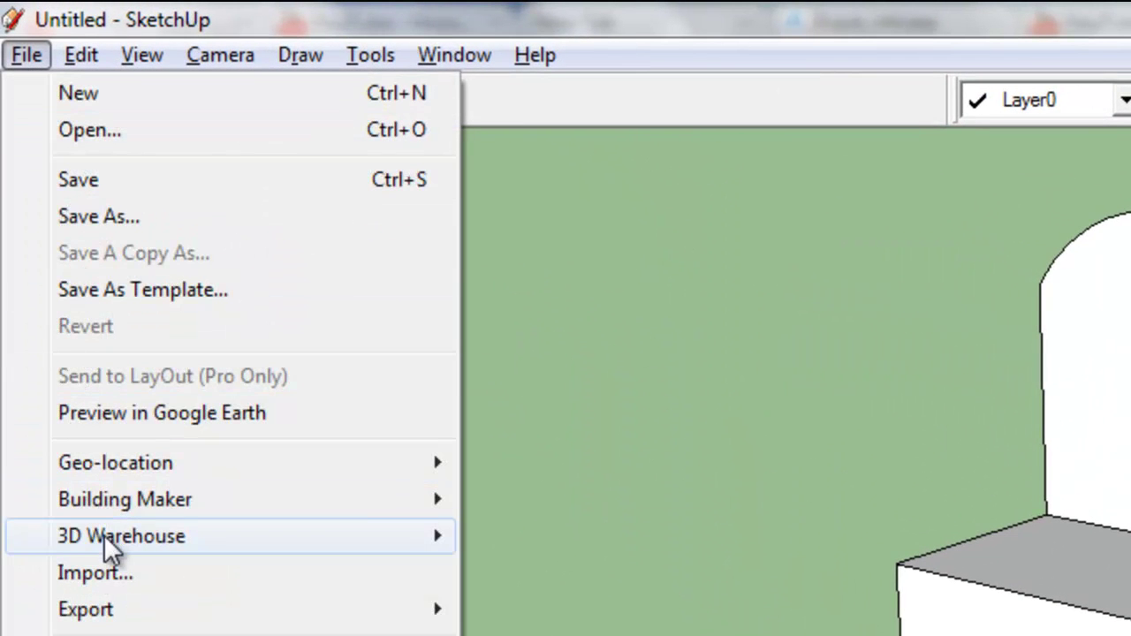
{"action": "mouse_move", "coordinate": [432, 535]}
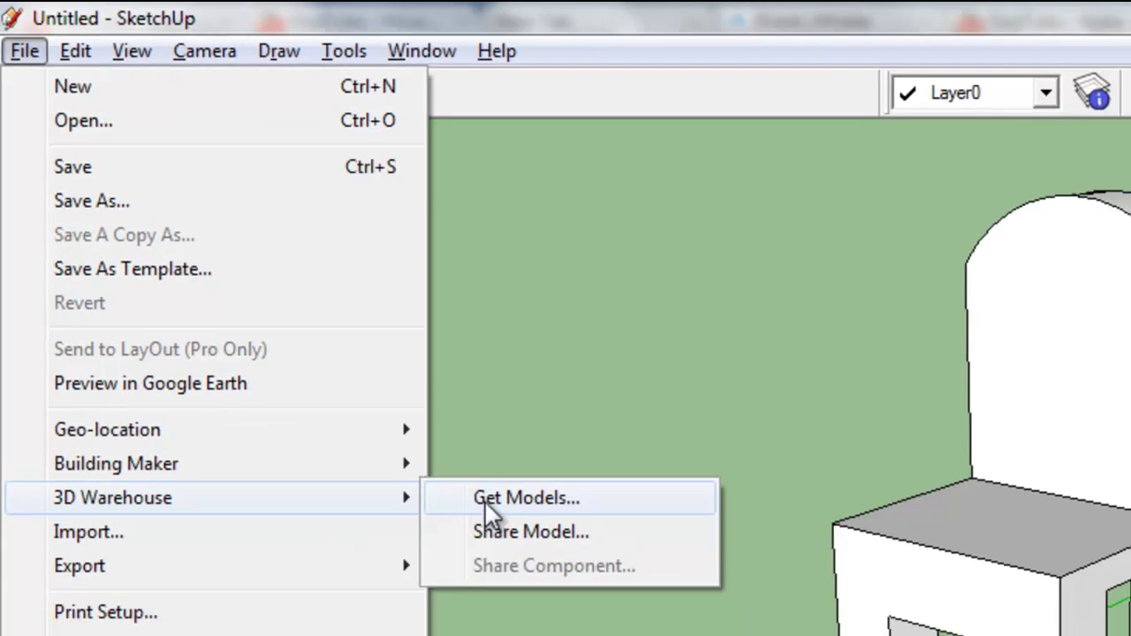
{"action": "left_click", "coordinate": [499, 532]}
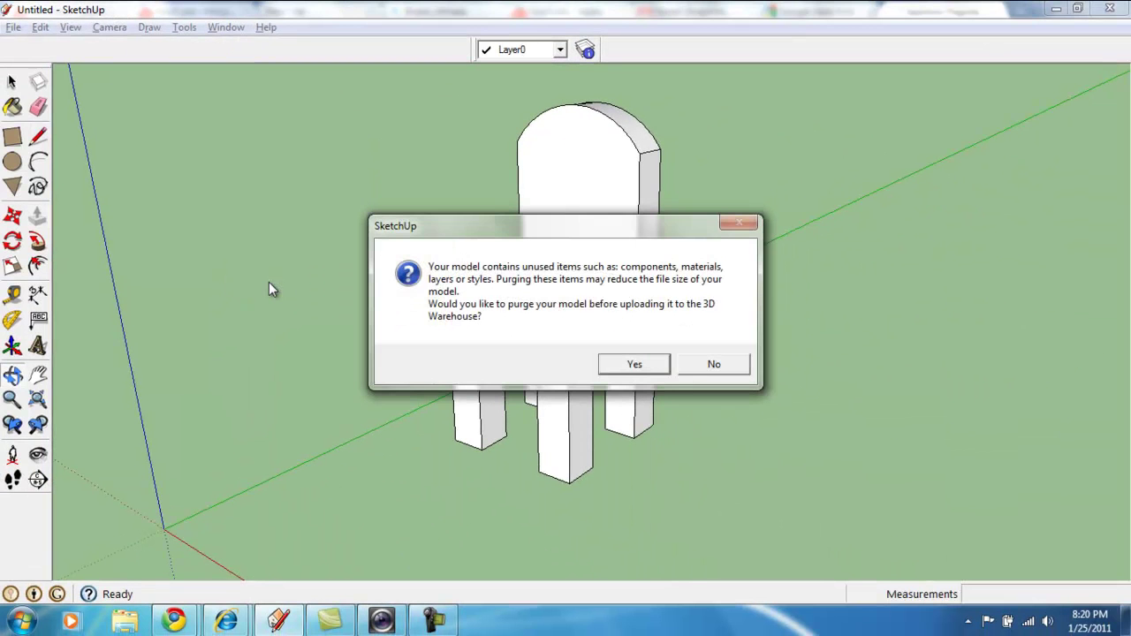
{"action": "left_click", "coordinate": [635, 365]}
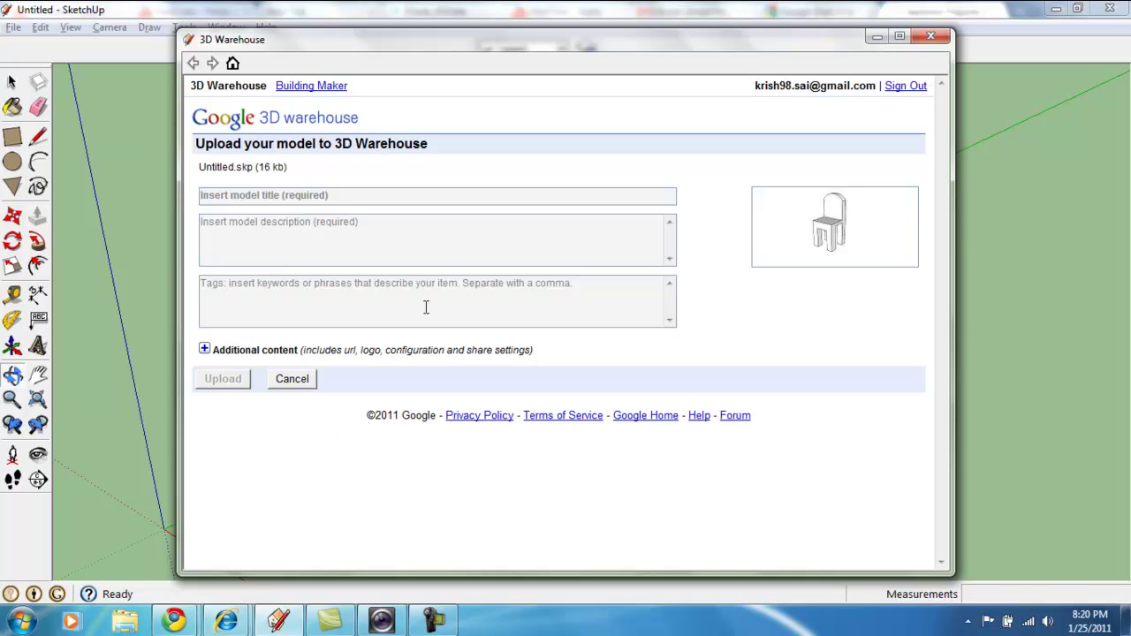
{"action": "left_click", "coordinate": [930, 35]}
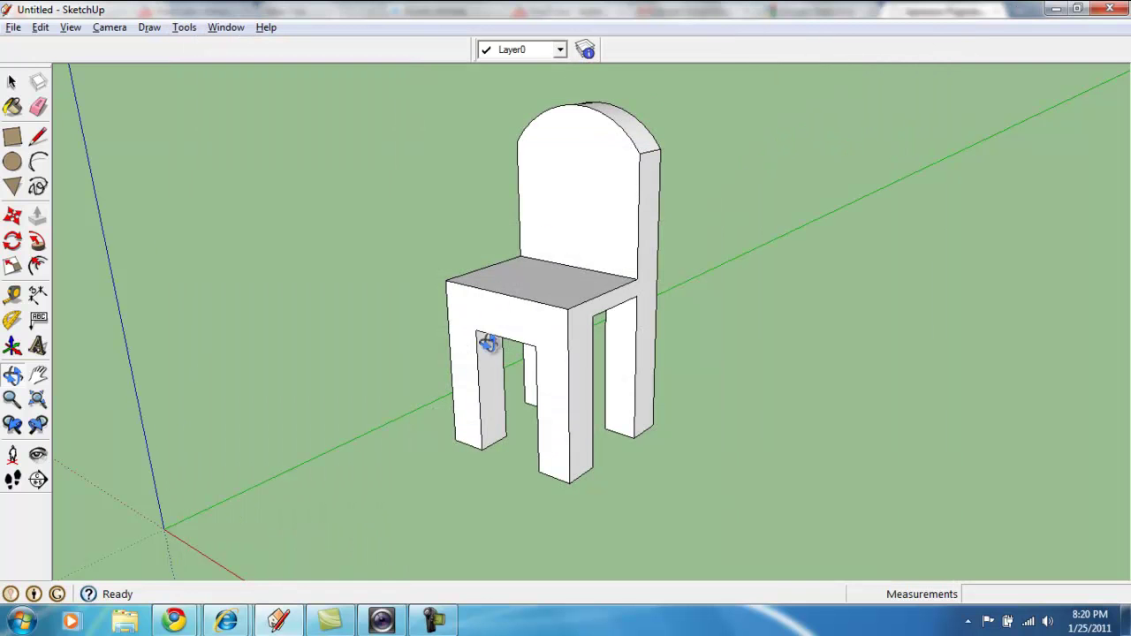
{"action": "left_click_drag", "start_coordinate": [784, 439], "coordinate": [566, 505]}
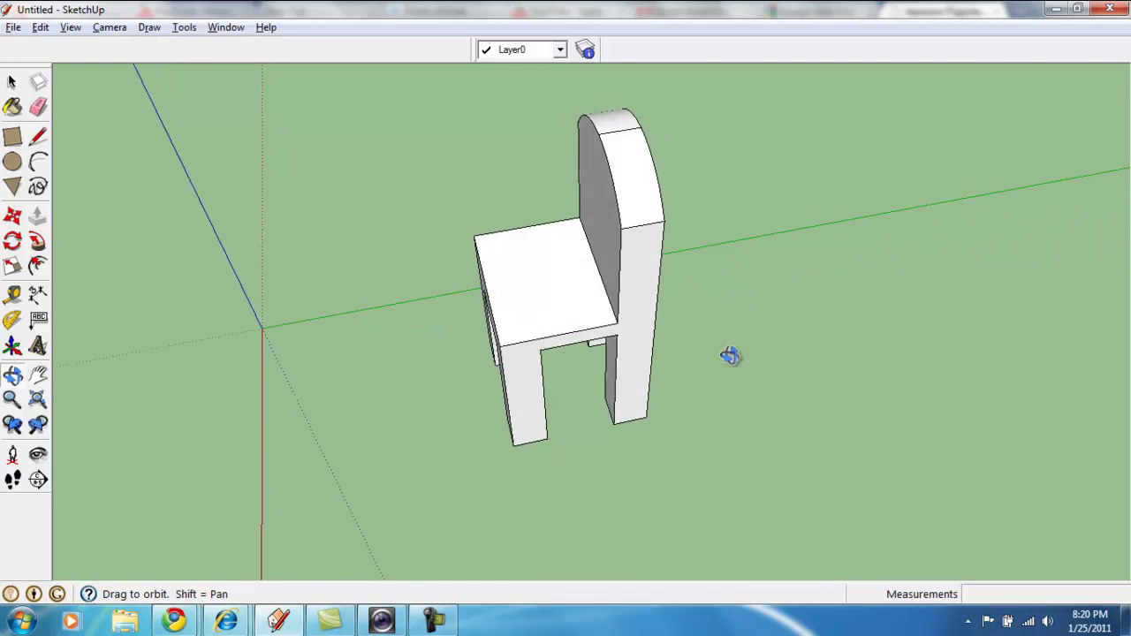